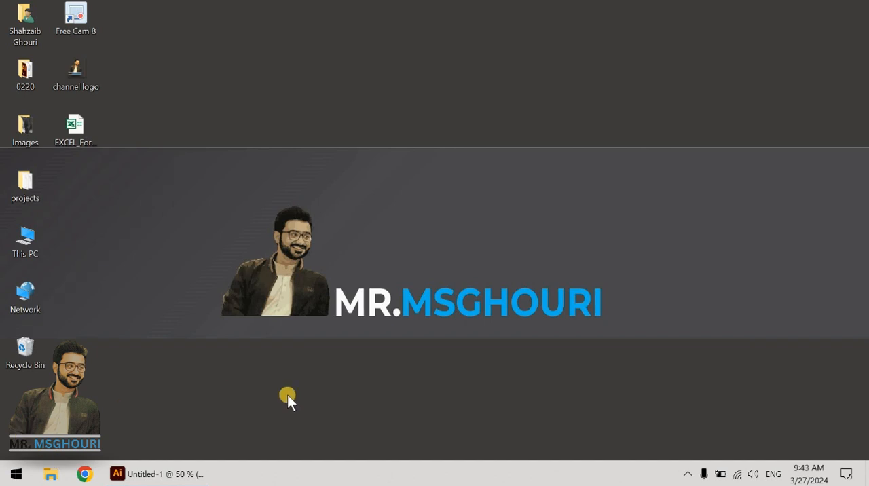
Step: Switch to Illustrator, show the two-point perspective grid, and lower its vertical extent to roughly the upper middle of the artboard
{"action": "left_click", "coordinate": [156, 475]}
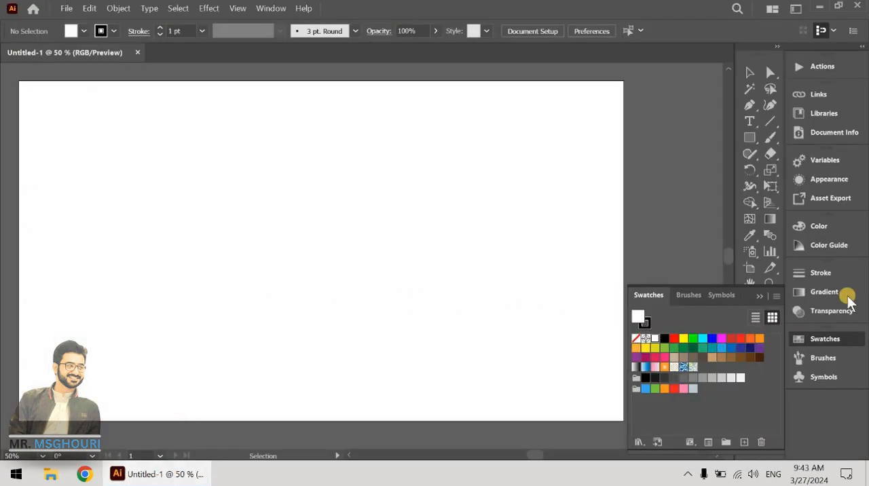
{"action": "left_click", "coordinate": [772, 203]}
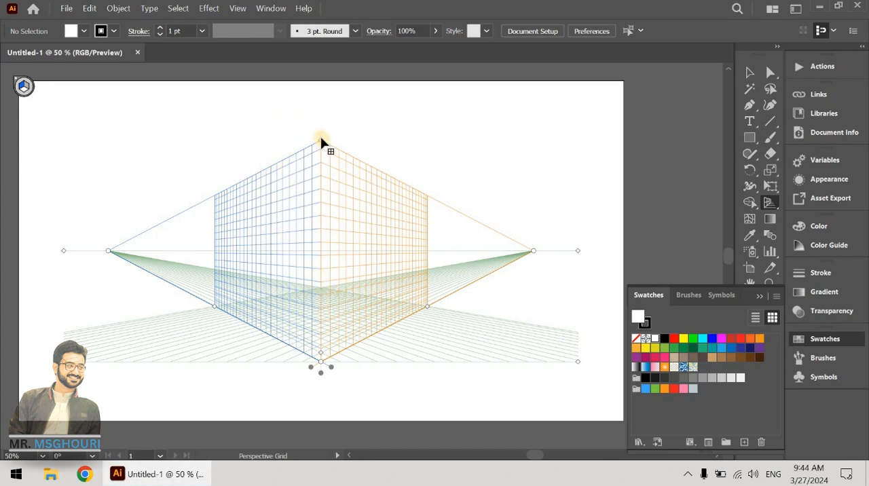
{"action": "mouse_move", "coordinate": [319, 142]}
{"action": "left_mouse_down"}
{"action": "mouse_move", "coordinate": [323, 212]}
{"action": "mouse_move", "coordinate": [330, 122]}
{"action": "mouse_move", "coordinate": [321, 144]}
{"action": "left_mouse_up"}
{"action": "key", "text": "ctrl+z"}
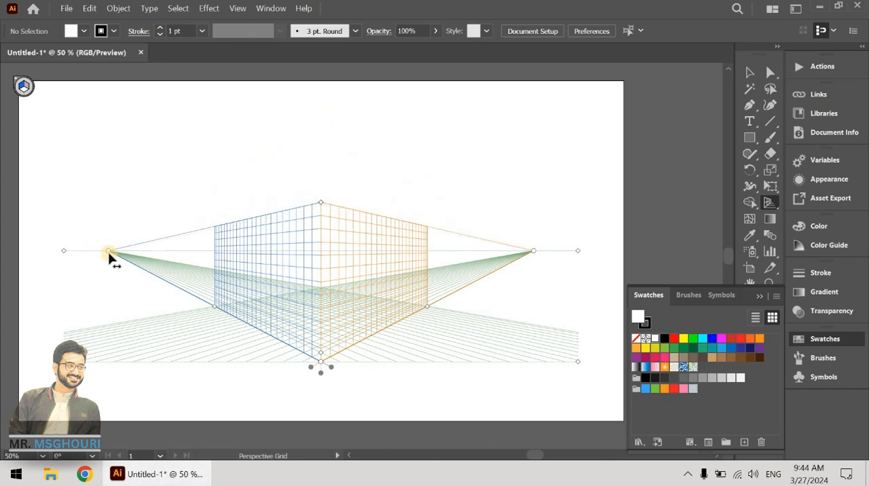
Step: Widen the perspective grid by moving the left vanishing point outward and extending the right plane, and enlarge the grid cells
{"action": "left_click_drag", "start_coordinate": [109, 253], "coordinate": [72, 252]}
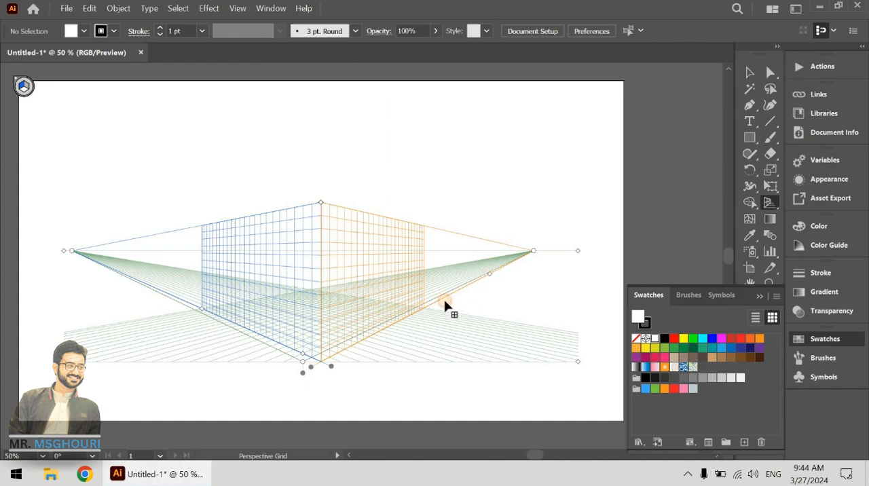
{"action": "left_click_drag", "start_coordinate": [445, 303], "coordinate": [493, 285]}
{"action": "mouse_move", "coordinate": [303, 358]}
{"action": "left_mouse_down"}
{"action": "mouse_move", "coordinate": [251, 306]}
{"action": "mouse_move", "coordinate": [303, 344]}
{"action": "left_mouse_up"}
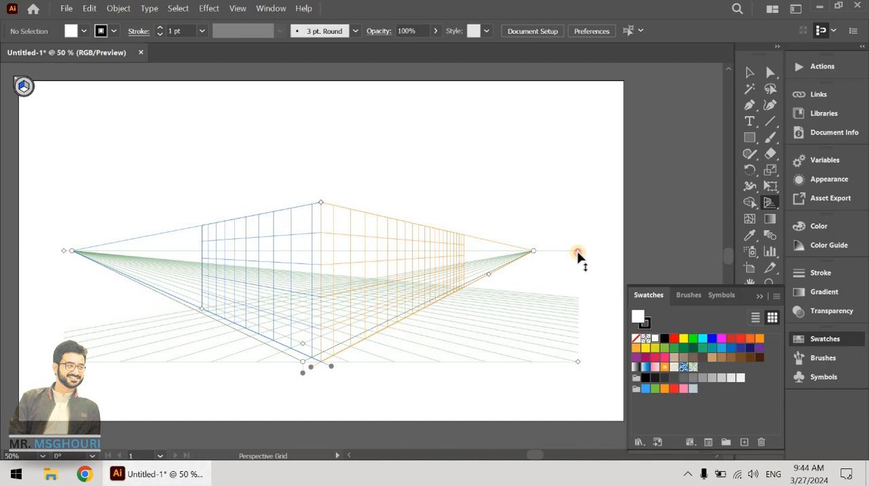
Step: Lower the grid's horizon line slightly, and try moving the left vanishing point inward before undoing that move
{"action": "left_click_drag", "start_coordinate": [577, 254], "coordinate": [441, 259]}
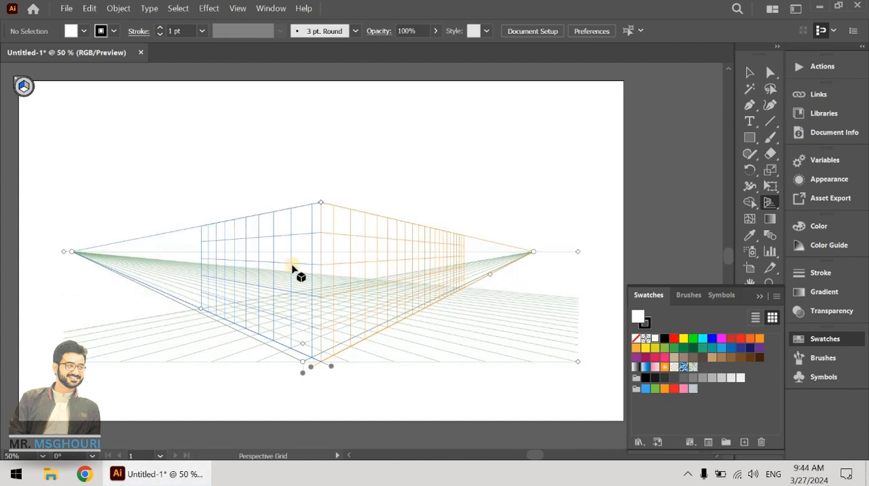
{"action": "left_click_drag", "start_coordinate": [74, 254], "coordinate": [94, 259]}
{"action": "key", "text": "ctrl+z"}
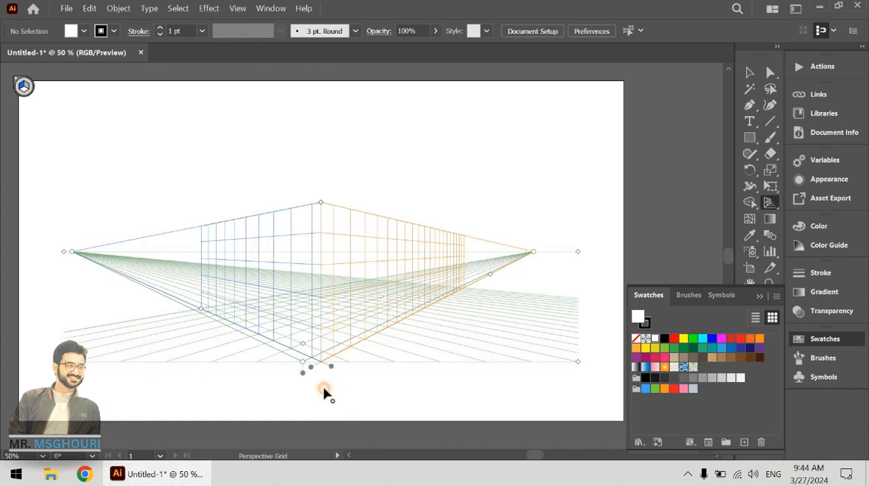
Step: Reshape the perspective grid with smaller cells, a taller vertical extent and the right vanishing point slightly farther outward
{"action": "mouse_move", "coordinate": [303, 342]}
{"action": "left_mouse_down"}
{"action": "mouse_move", "coordinate": [314, 291]}
{"action": "mouse_move", "coordinate": [310, 355]}
{"action": "mouse_move", "coordinate": [310, 333]}
{"action": "mouse_move", "coordinate": [310, 354]}
{"action": "mouse_move", "coordinate": [310, 346]}
{"action": "left_mouse_up"}
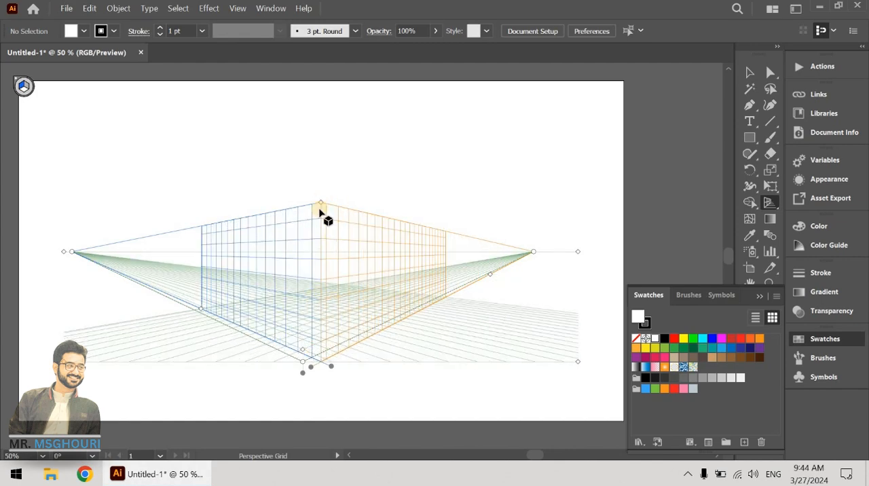
{"action": "left_click_drag", "start_coordinate": [321, 204], "coordinate": [322, 139]}
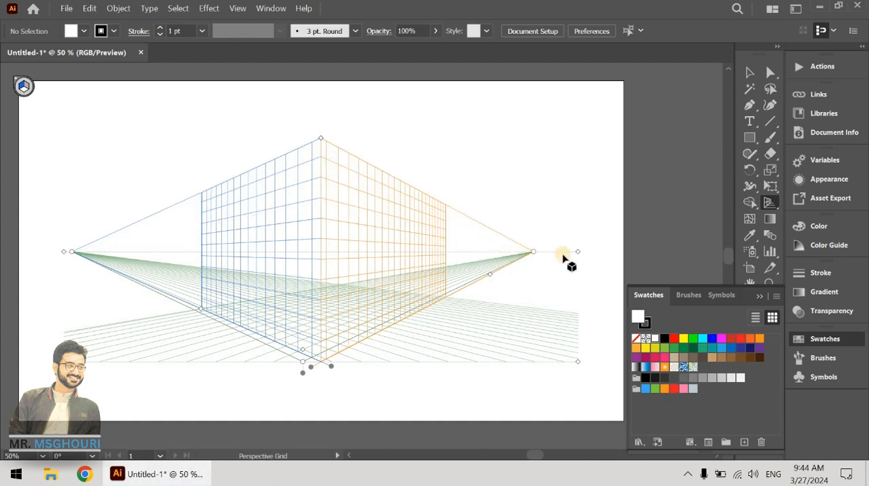
{"action": "left_click_drag", "start_coordinate": [555, 255], "coordinate": [656, 256]}
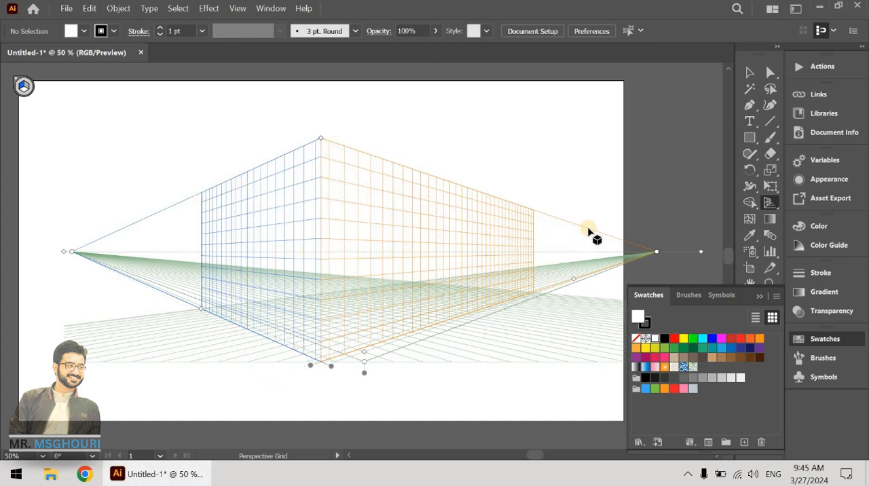
{"action": "left_click_drag", "start_coordinate": [656, 252], "coordinate": [569, 267]}
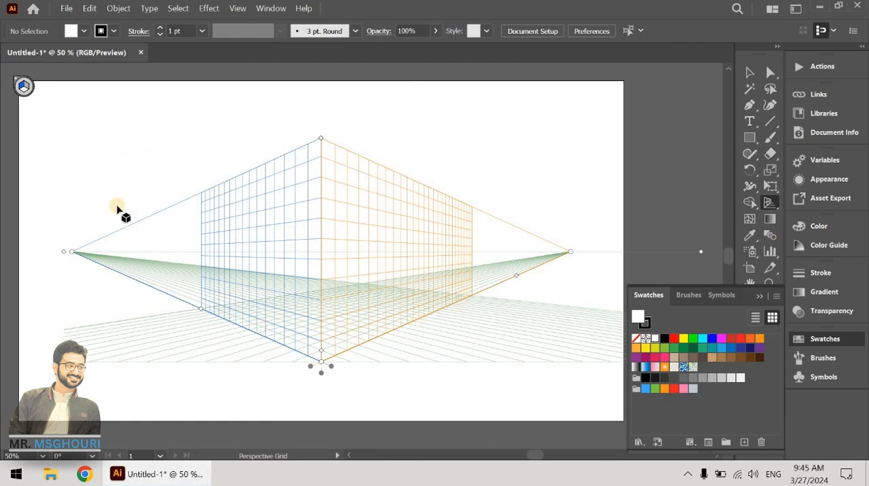
Step: Hide the perspective grid and show it again, toggling its visibility several times
{"action": "left_click", "coordinate": [769, 206]}
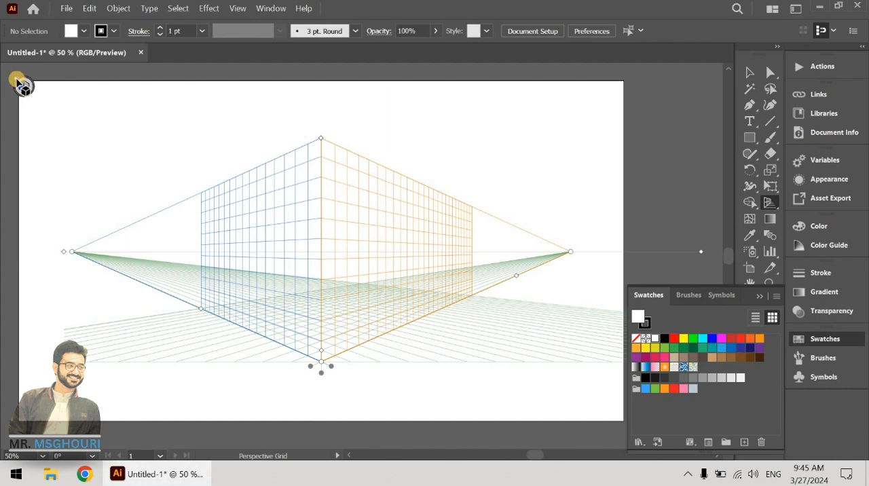
{"action": "left_click", "coordinate": [16, 80]}
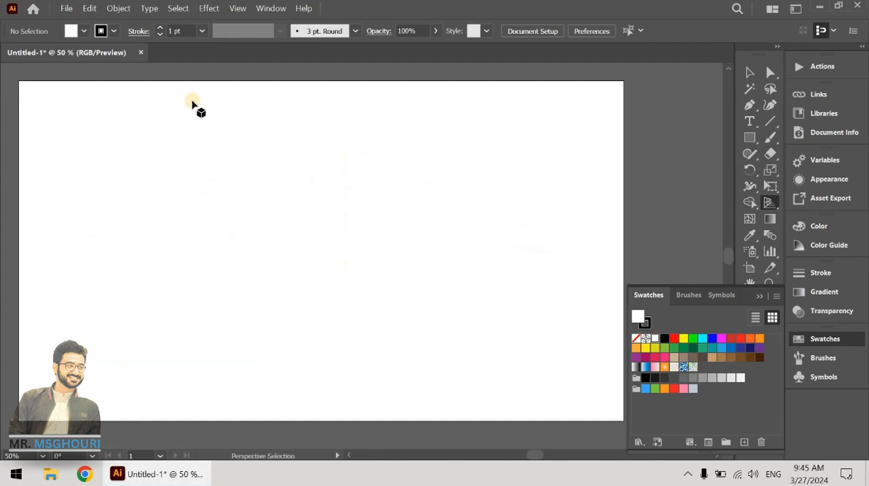
{"action": "left_click", "coordinate": [766, 205]}
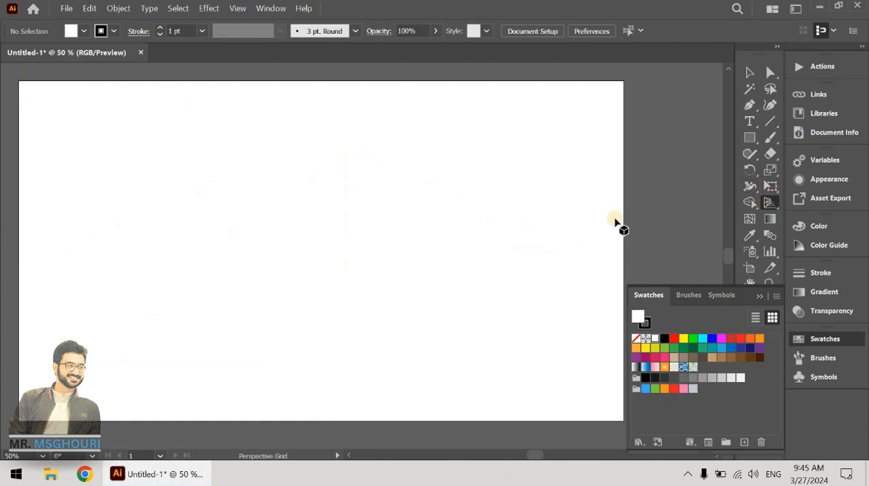
{"action": "left_click", "coordinate": [772, 201]}
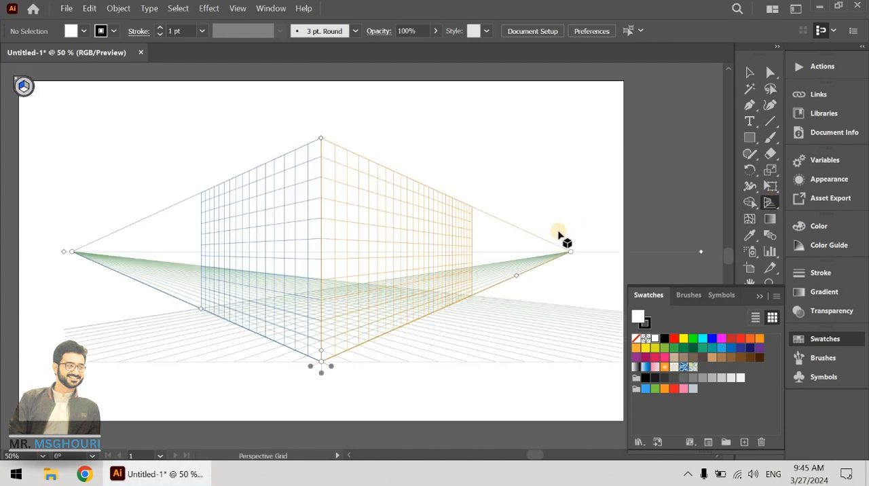
{"action": "key", "text": "shift+v"}
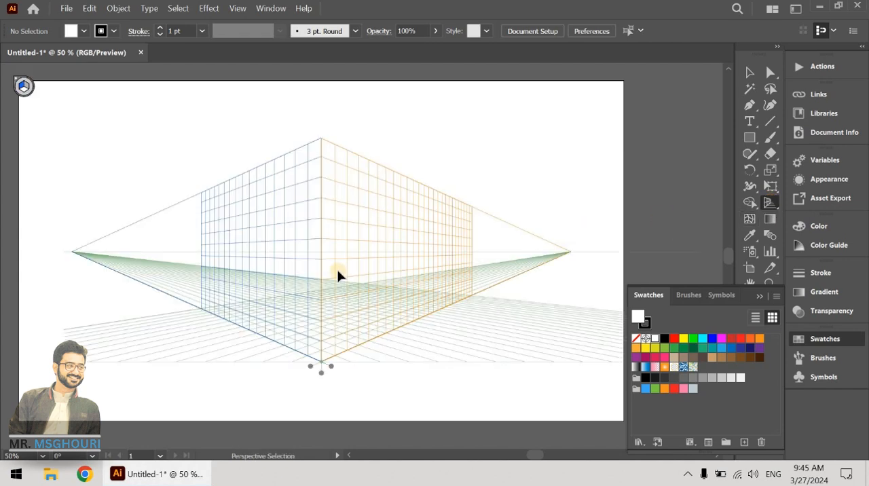
{"action": "key", "text": "ctrl+shift+i"}
{"action": "key", "text": "ctrl+shift+i"}
{"action": "key", "text": "ctrl+shift+i"}
{"action": "key", "text": "ctrl+shift+i"}
{"action": "key", "text": "shift+p"}
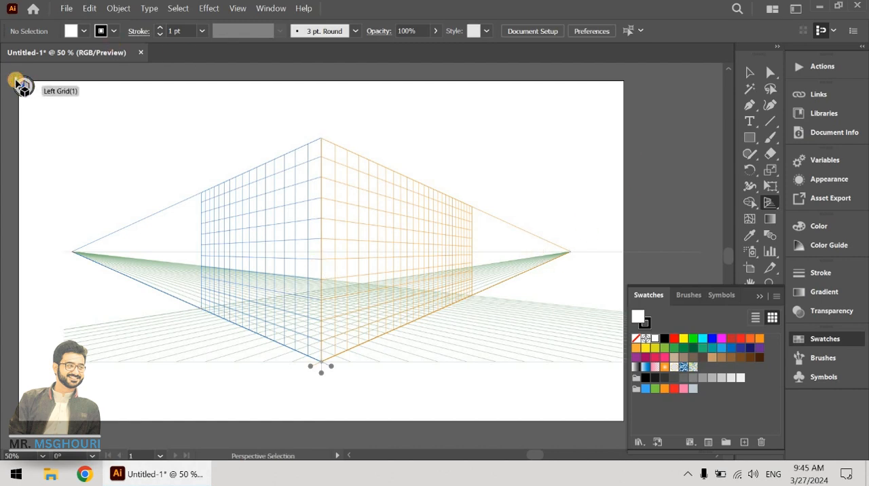
Step: Draw a rectangle with a dark blue fill covering the entire left plane of the perspective grid
{"action": "left_click", "coordinate": [749, 138]}
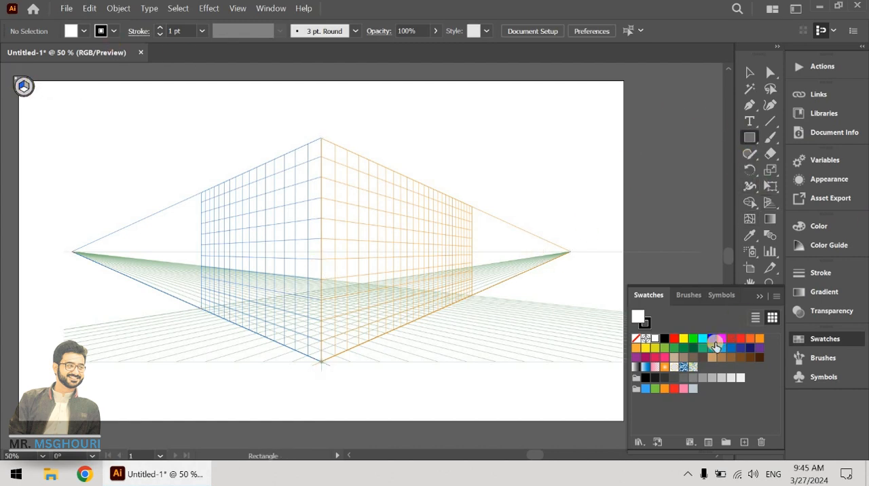
{"action": "left_click", "coordinate": [740, 349]}
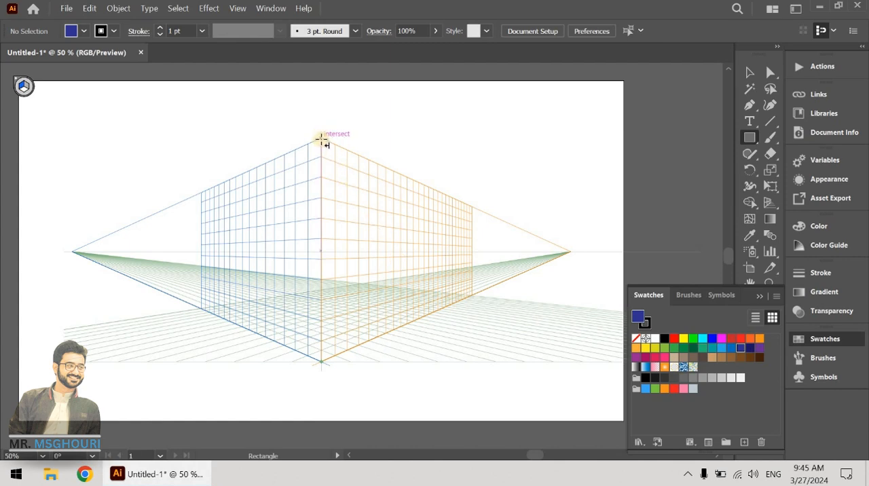
{"action": "left_click_drag", "start_coordinate": [315, 174], "coordinate": [202, 307]}
Step: Activate the right grid plane and draw a dark blue rectangle covering it from the shared vertical edge
{"action": "key", "text": "shift+v"}
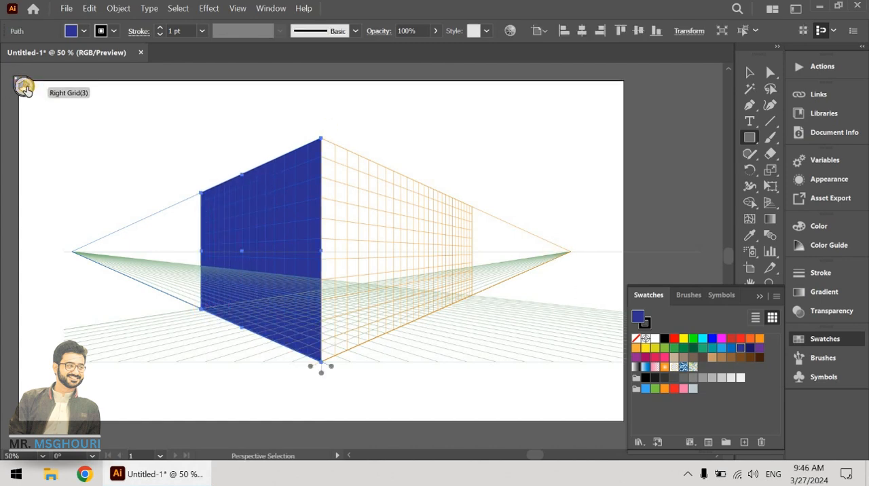
{"action": "left_click", "coordinate": [24, 86]}
{"action": "key", "text": "m"}
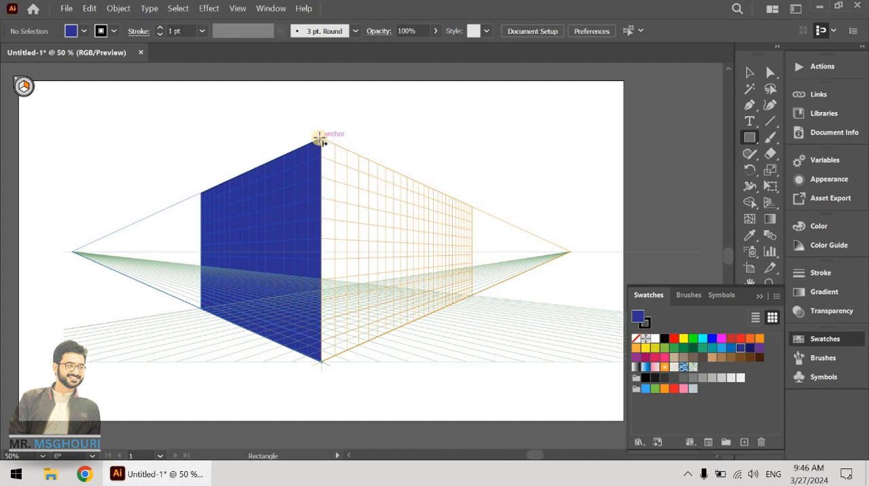
{"action": "left_click_drag", "start_coordinate": [320, 138], "coordinate": [470, 293]}
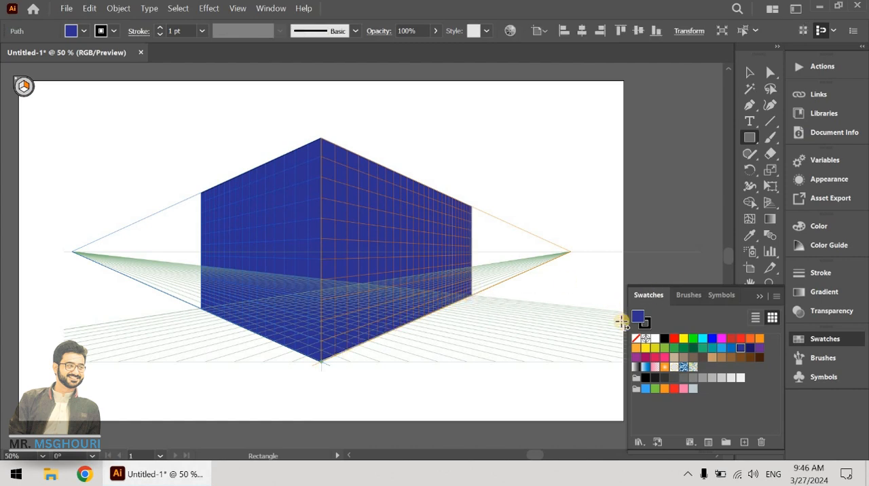
Step: Change the right-plane rectangle's fill to the brighter blue 0A17BF and deselect it
{"action": "double_click", "coordinate": [637, 315]}
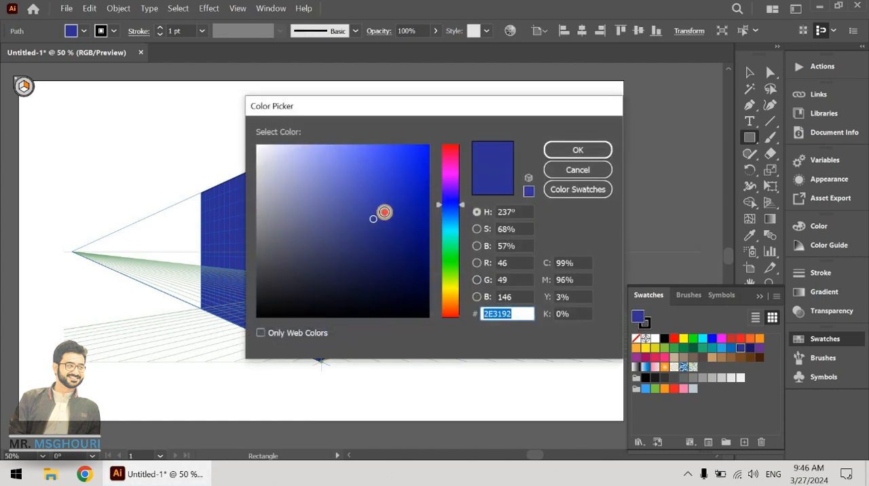
{"action": "left_click_drag", "start_coordinate": [384, 211], "coordinate": [417, 188]}
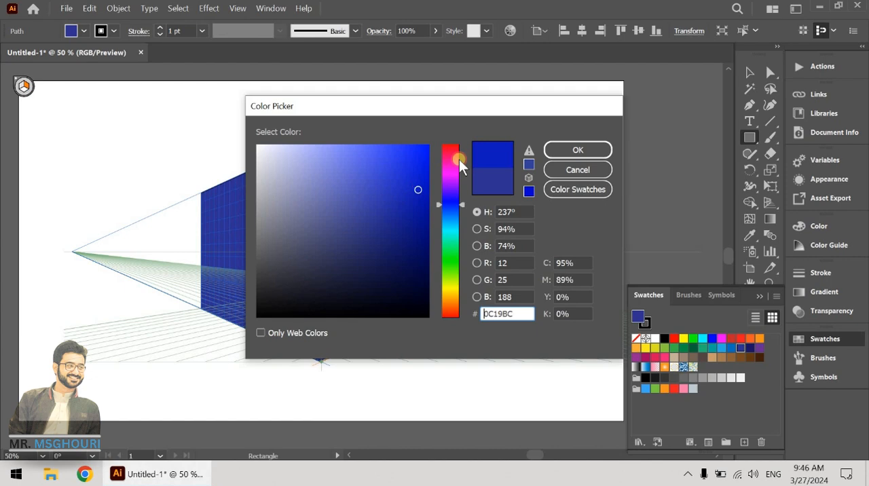
{"action": "left_click", "coordinate": [553, 149]}
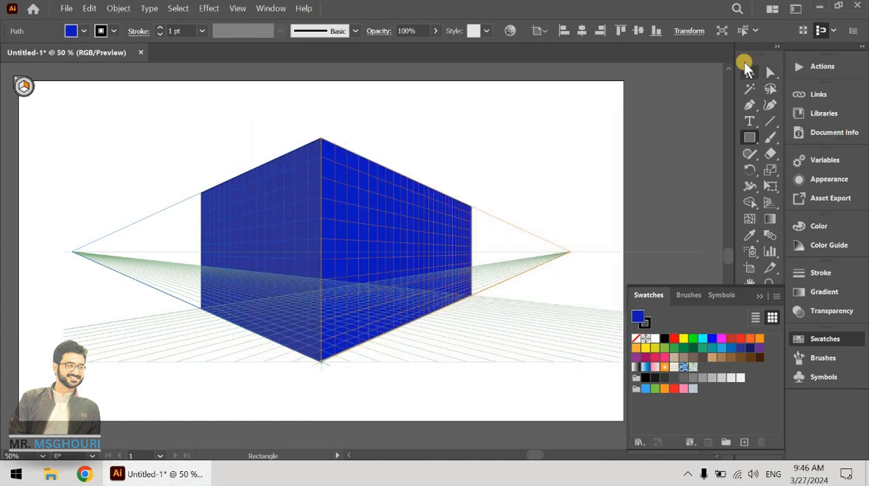
{"action": "left_click", "coordinate": [748, 72]}
{"action": "left_click", "coordinate": [560, 174]}
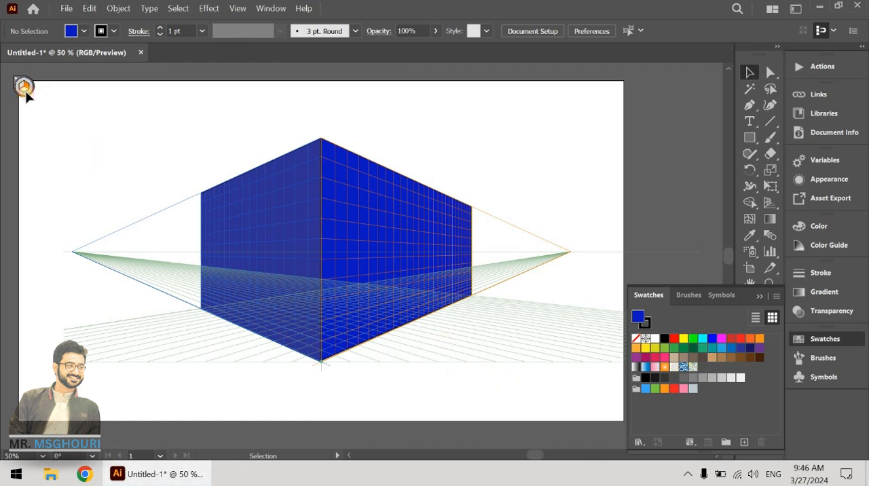
Step: Activate the horizontal grid plane and draw a blue ground rectangle from the box's bottom front corner along its right side
{"action": "left_click", "coordinate": [768, 203]}
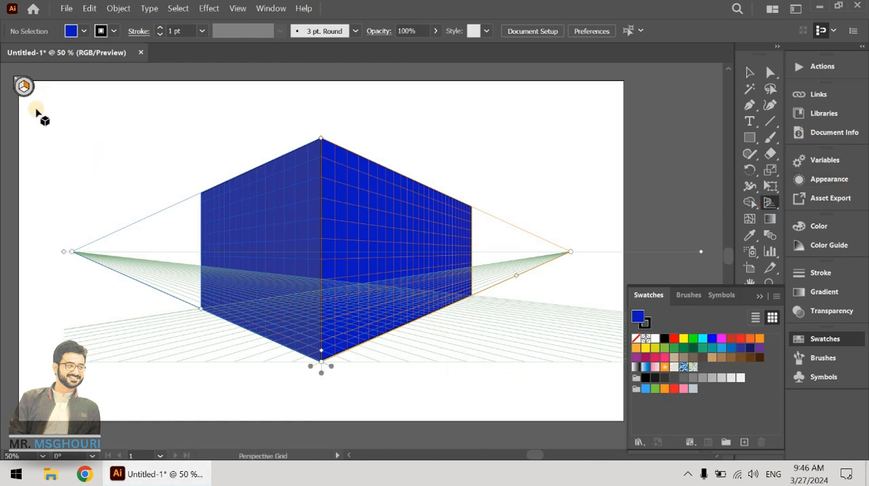
{"action": "key", "text": "shift+p"}
{"action": "left_click", "coordinate": [750, 137]}
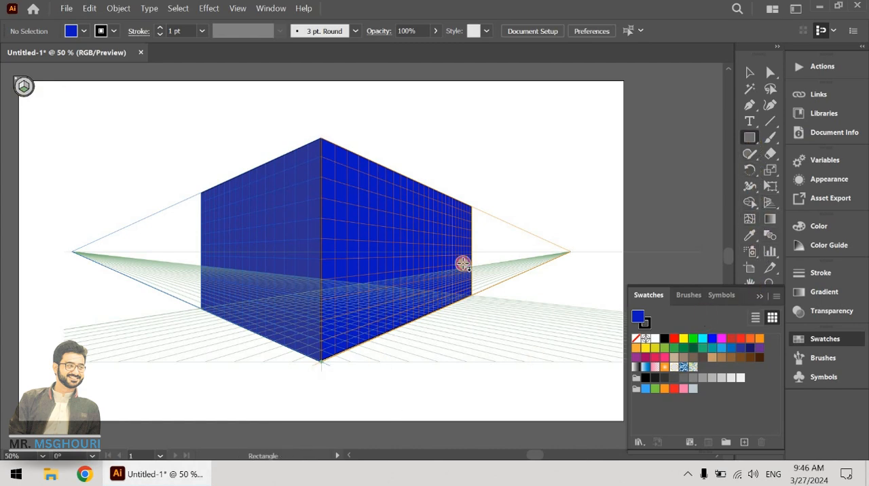
{"action": "left_click_drag", "start_coordinate": [322, 361], "coordinate": [516, 300]}
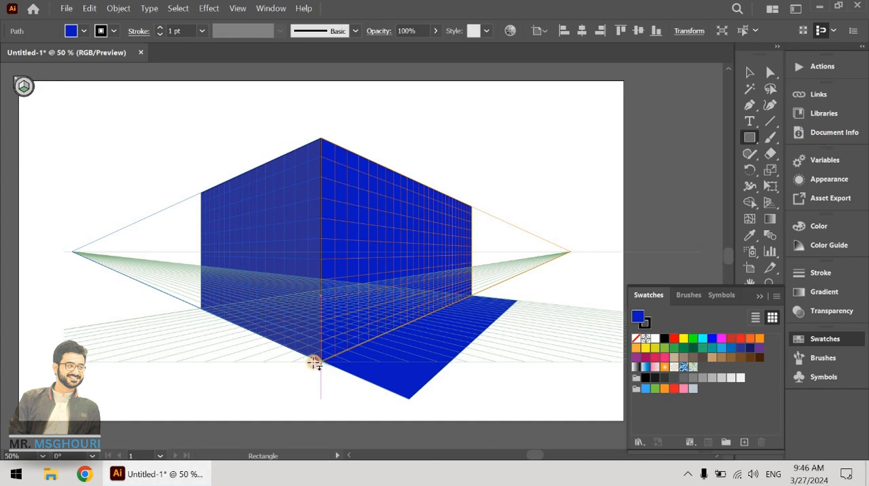
Step: Draw a second blue ground rectangle along the box's left side from the bottom front corner, undoing the misaligned first attempt
{"action": "left_click_drag", "start_coordinate": [314, 362], "coordinate": [158, 317]}
{"action": "key", "text": "ctrl+z"}
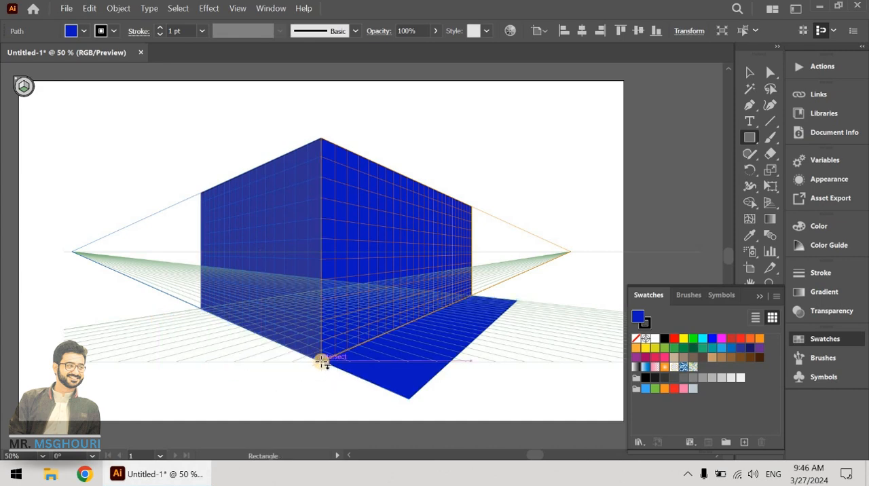
{"action": "left_click_drag", "start_coordinate": [322, 362], "coordinate": [157, 320]}
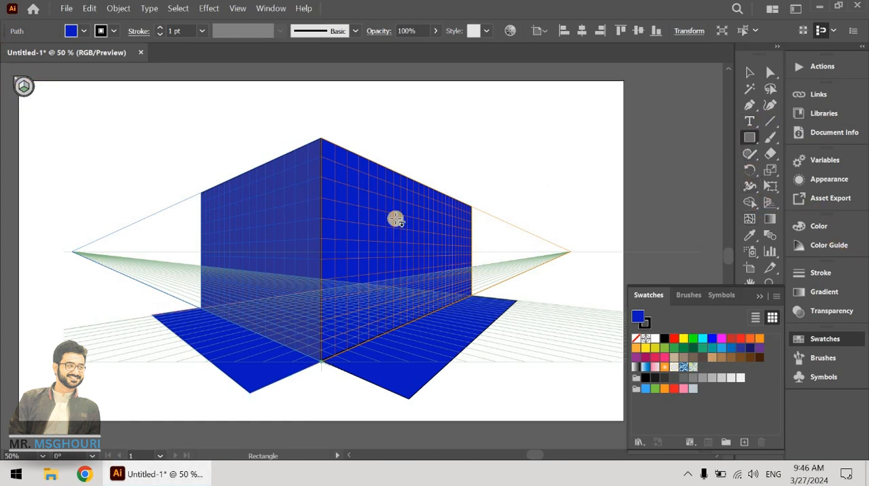
Step: Fill the ground rectangle beside the left wall with teal, trying black as well and undoing it
{"action": "left_click", "coordinate": [753, 136]}
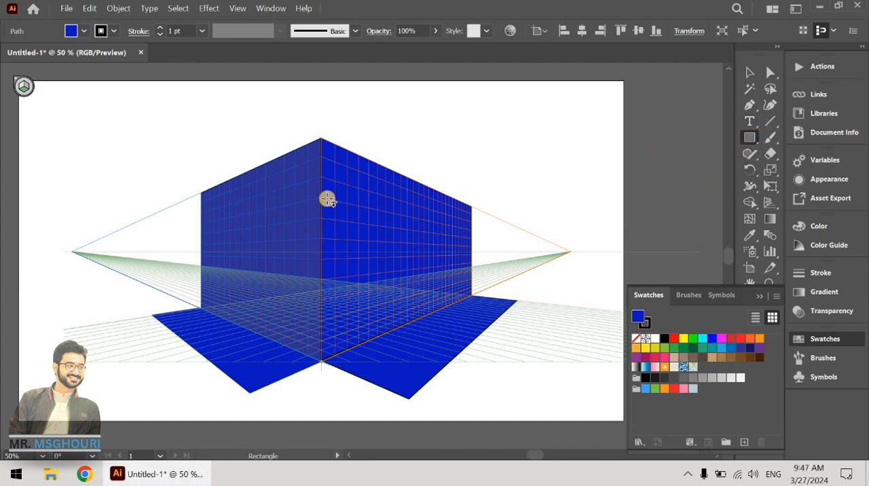
{"action": "left_click", "coordinate": [710, 352]}
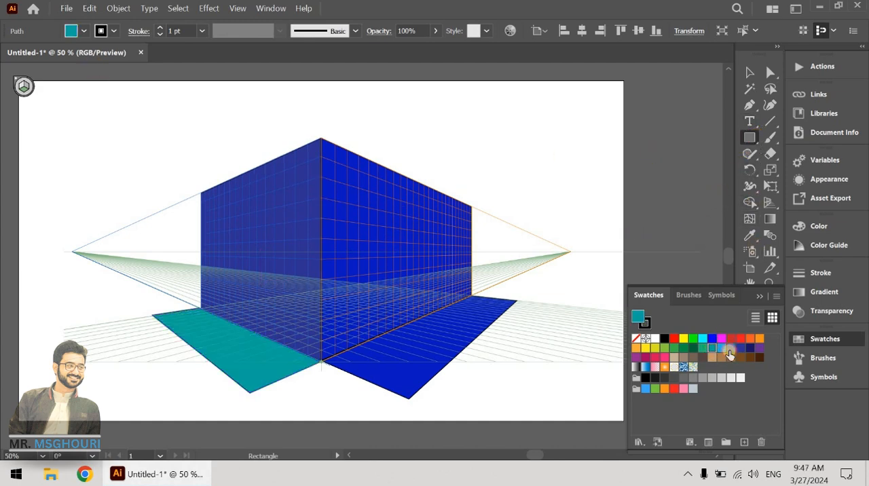
{"action": "left_click", "coordinate": [640, 336]}
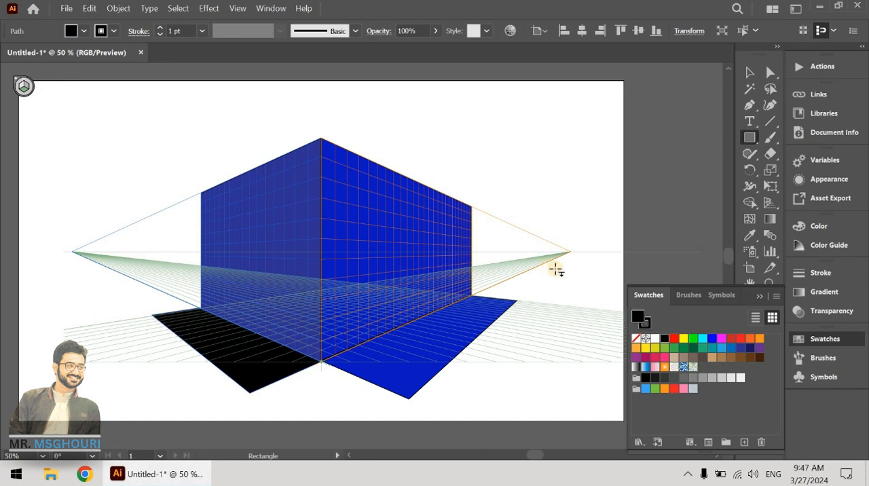
{"action": "key", "text": "ctrl+z"}
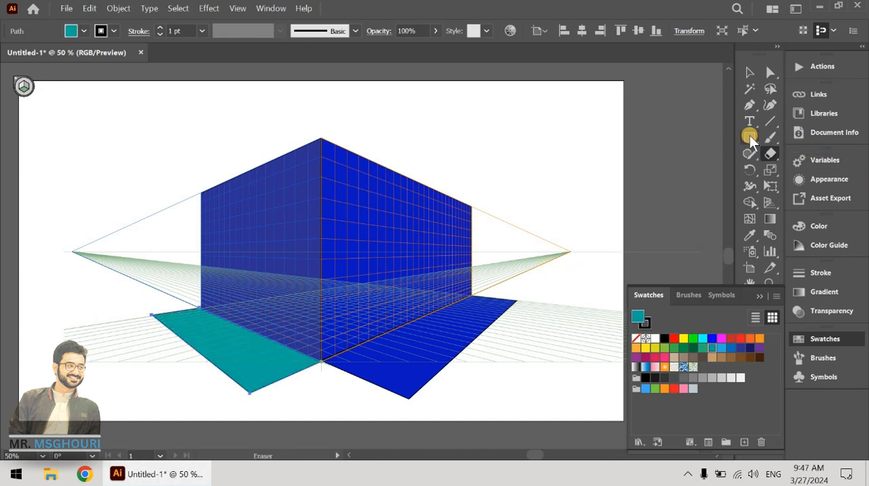
Step: Activate the right grid plane and draw a teal door rectangle standing on the right wall's base line
{"action": "left_click", "coordinate": [749, 136]}
{"action": "left_click", "coordinate": [662, 339]}
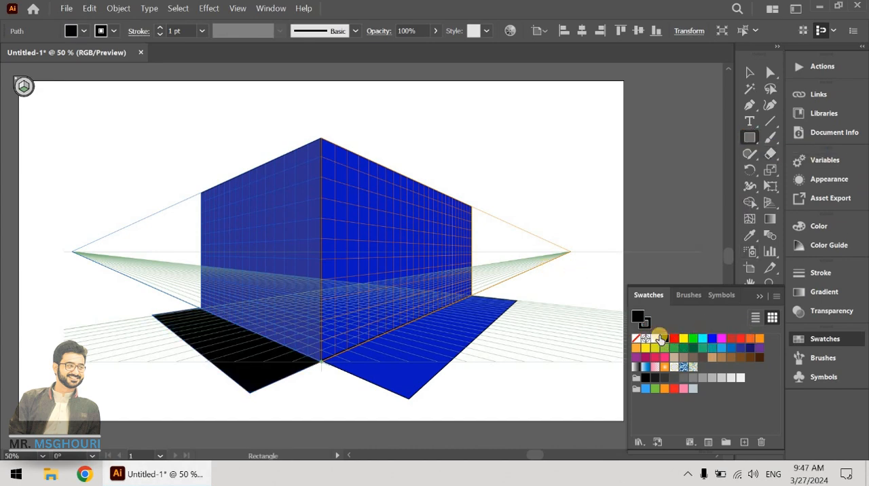
{"action": "key", "text": "ctrl+z"}
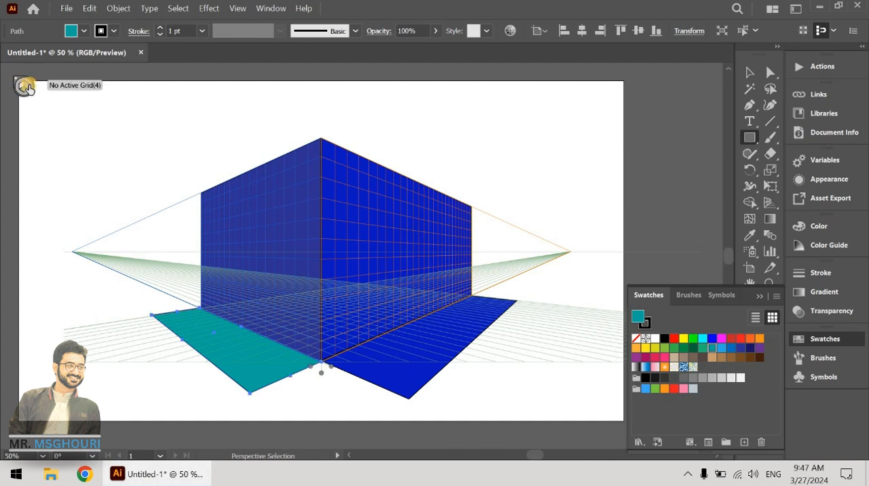
{"action": "left_click", "coordinate": [27, 86]}
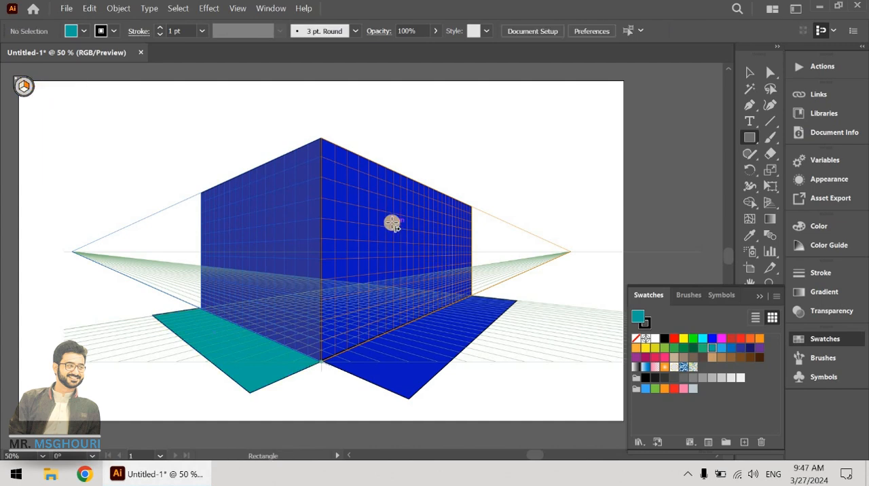
{"action": "left_click_drag", "start_coordinate": [392, 243], "coordinate": [418, 317]}
Step: Round the door's two top corners to a 31.5 px radius so that they form an arch
{"action": "left_click", "coordinate": [771, 72]}
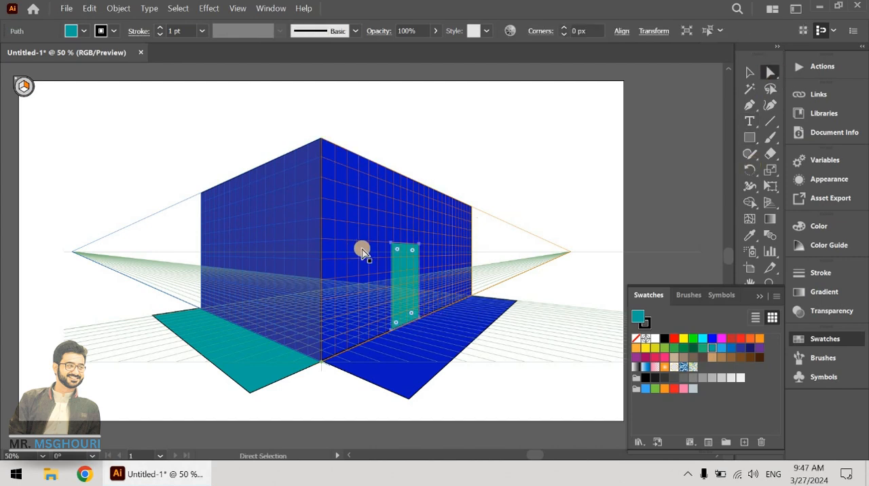
{"action": "left_click", "coordinate": [393, 243]}
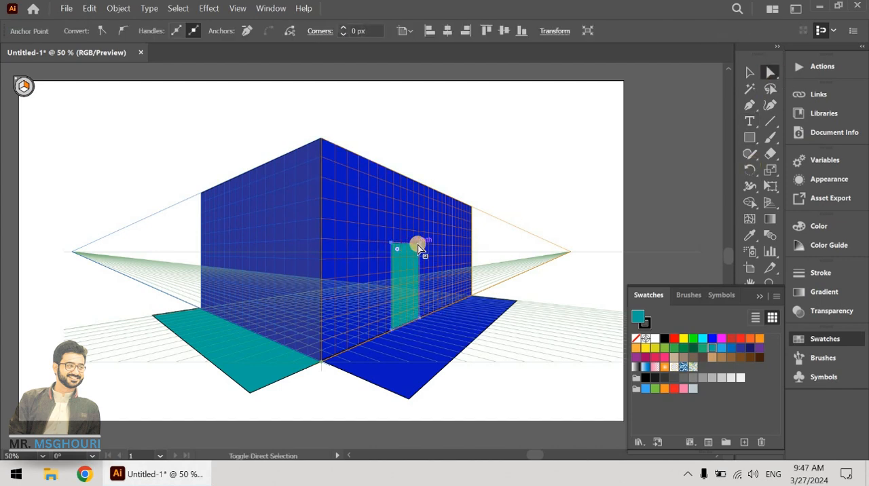
{"action": "left_click", "coordinate": [419, 245], "text": "shift"}
{"action": "left_click_drag", "start_coordinate": [412, 251], "coordinate": [408, 301]}
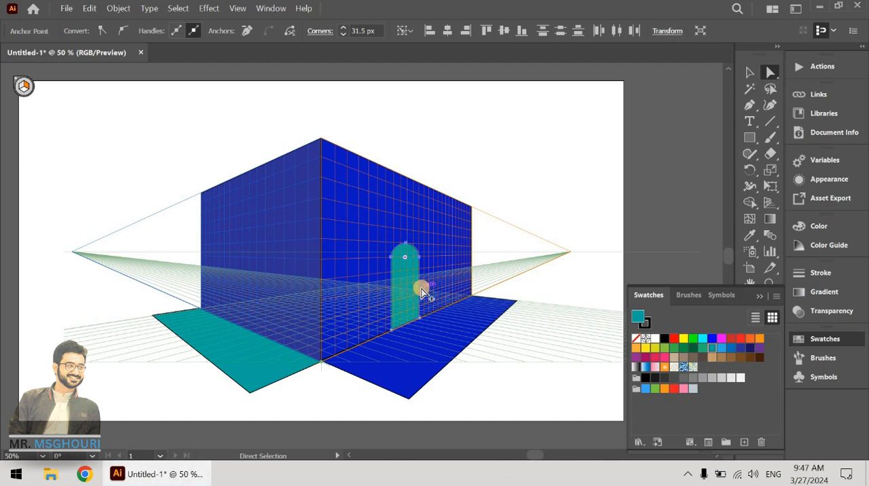
Step: Fill the arched door with black and deselect it
{"action": "scroll", "coordinate": [421, 289], "scroll_direction": "up", "scroll_amount": 1}
{"action": "left_click_drag", "start_coordinate": [443, 325], "coordinate": [473, 283]}
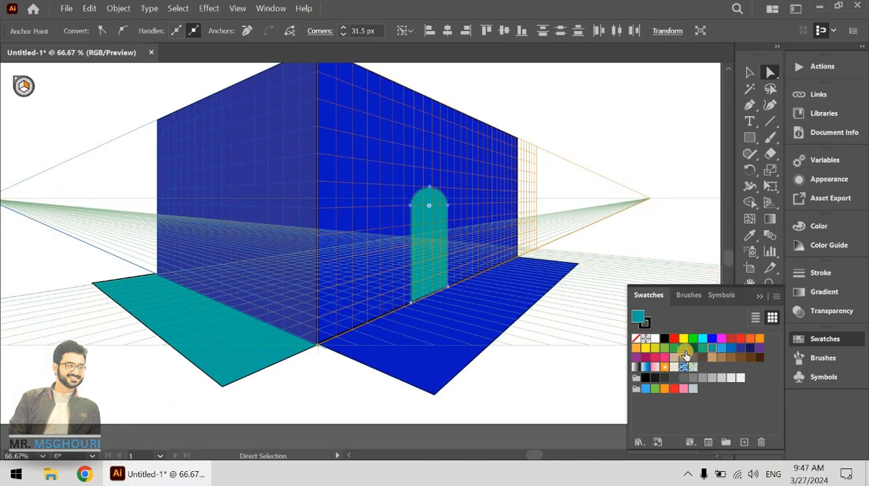
{"action": "left_click", "coordinate": [664, 338]}
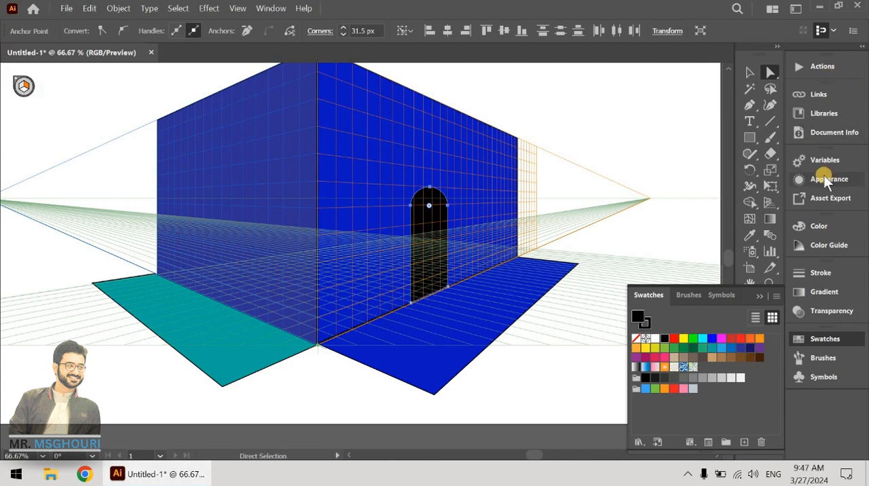
{"action": "left_click", "coordinate": [750, 72]}
{"action": "left_click", "coordinate": [273, 271]}
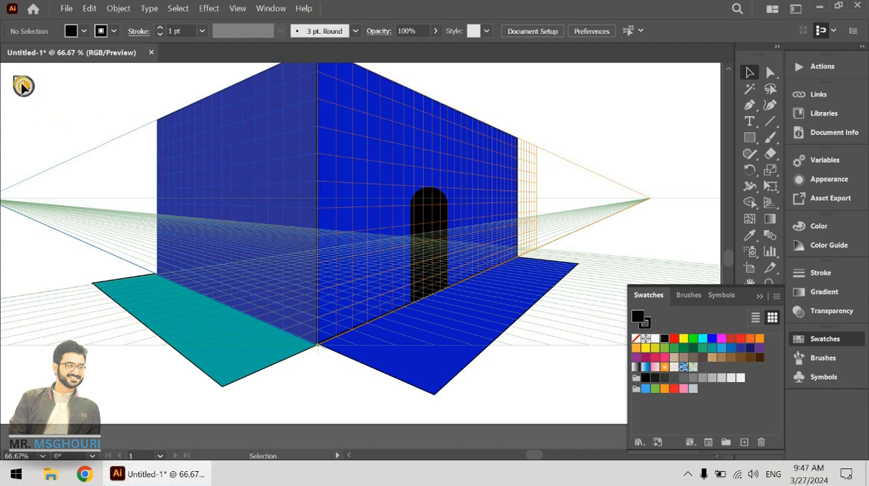
Step: Activate the left grid plane and draw two rows of three black rectangular windows on the left wall
{"action": "left_click", "coordinate": [770, 202]}
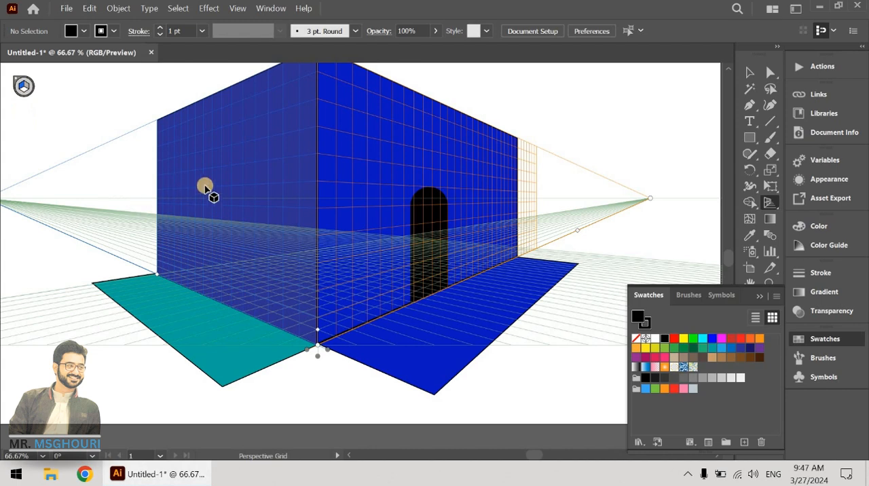
{"action": "left_click", "coordinate": [749, 137]}
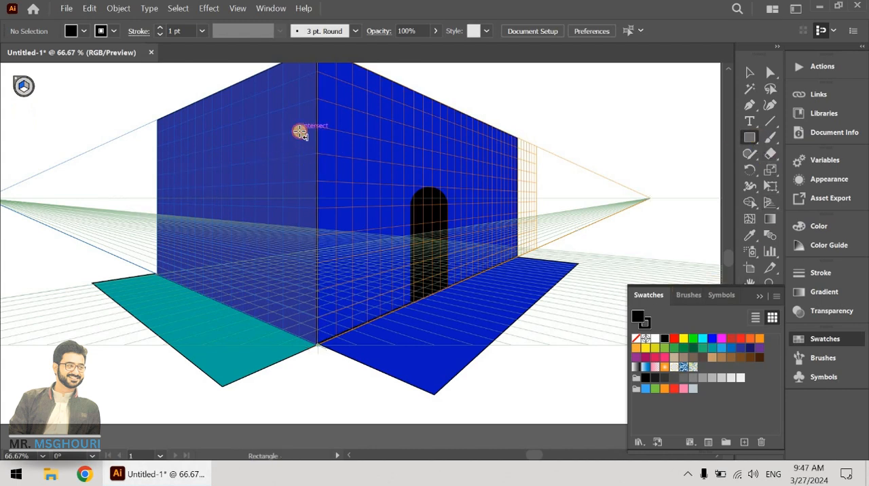
{"action": "left_click_drag", "start_coordinate": [292, 140], "coordinate": [200, 185]}
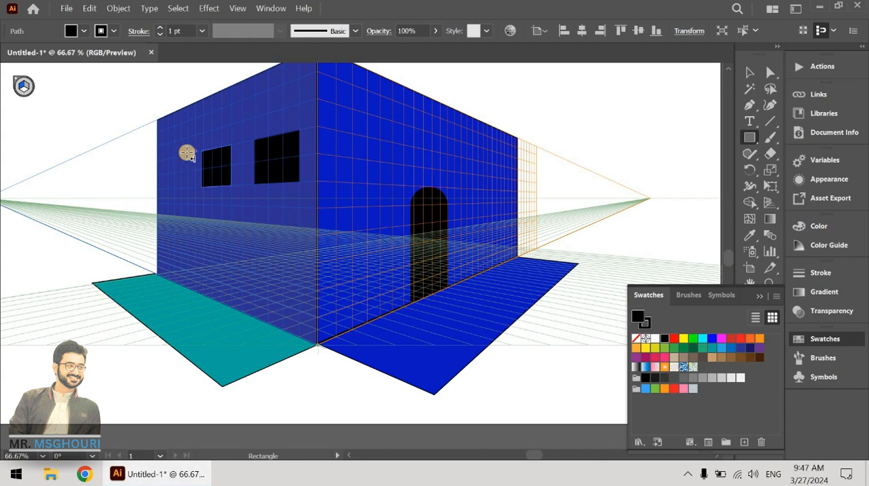
{"action": "left_click_drag", "start_coordinate": [188, 154], "coordinate": [168, 186]}
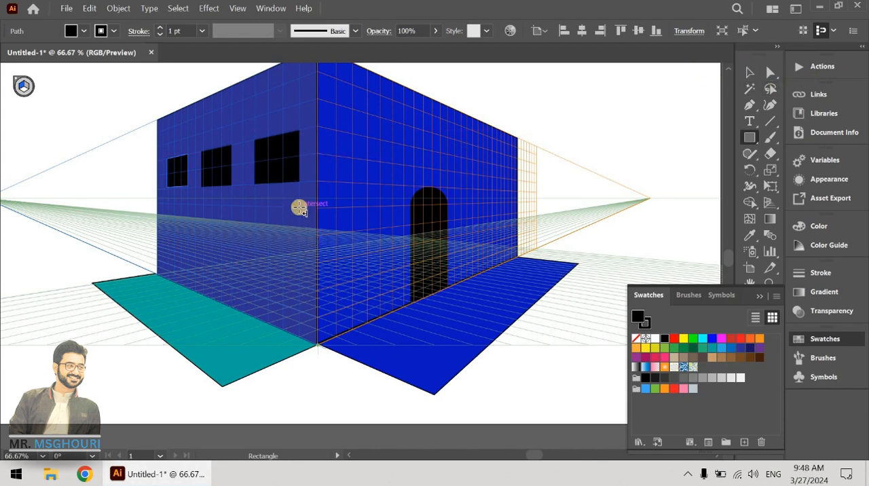
{"action": "left_click_drag", "start_coordinate": [301, 229], "coordinate": [167, 248]}
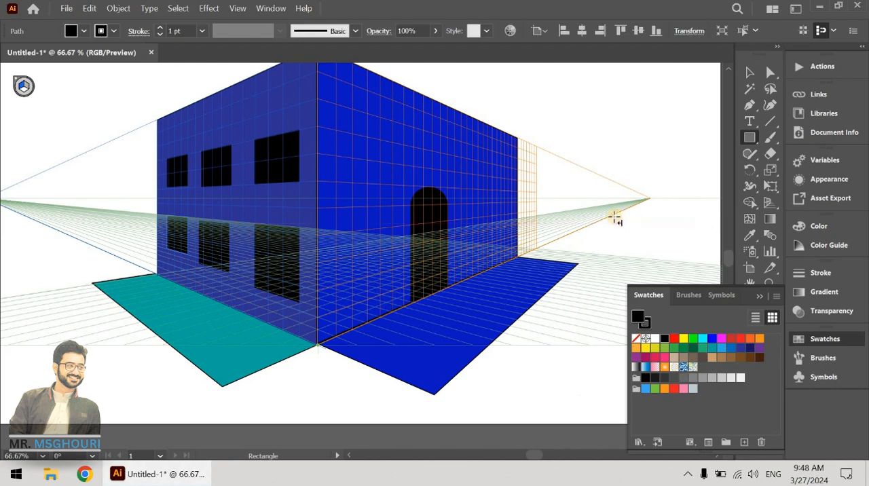
Step: Draw a small blue battlement block without stroke on the right wall's top edge, starting at the front corner
{"action": "scroll", "coordinate": [563, 249], "scroll_direction": "up", "scroll_amount": 1}
{"action": "scroll", "coordinate": [553, 252], "scroll_direction": "down", "scroll_amount": 1}
{"action": "scroll", "coordinate": [553, 252], "scroll_direction": "up", "scroll_amount": 2}
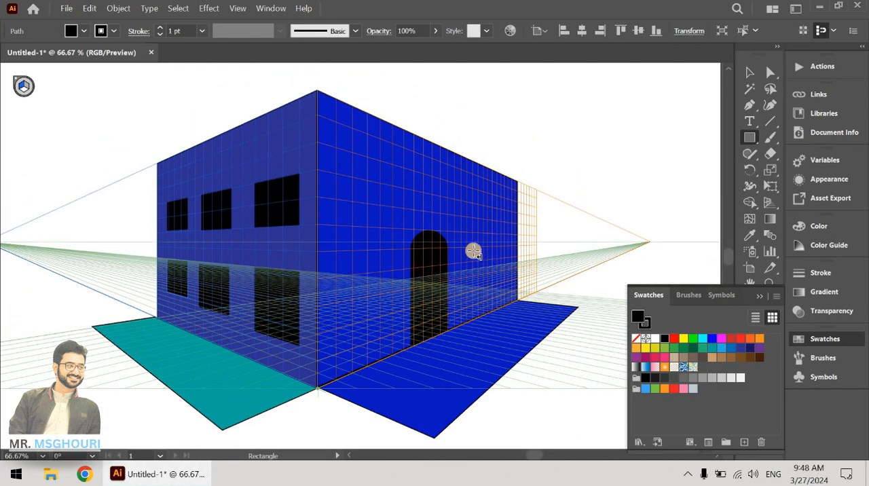
{"action": "scroll", "coordinate": [473, 251], "scroll_direction": "down", "scroll_amount": 1}
{"action": "left_click_drag", "start_coordinate": [345, 208], "coordinate": [317, 251]}
{"action": "scroll", "coordinate": [356, 280], "scroll_direction": "up", "scroll_amount": 2}
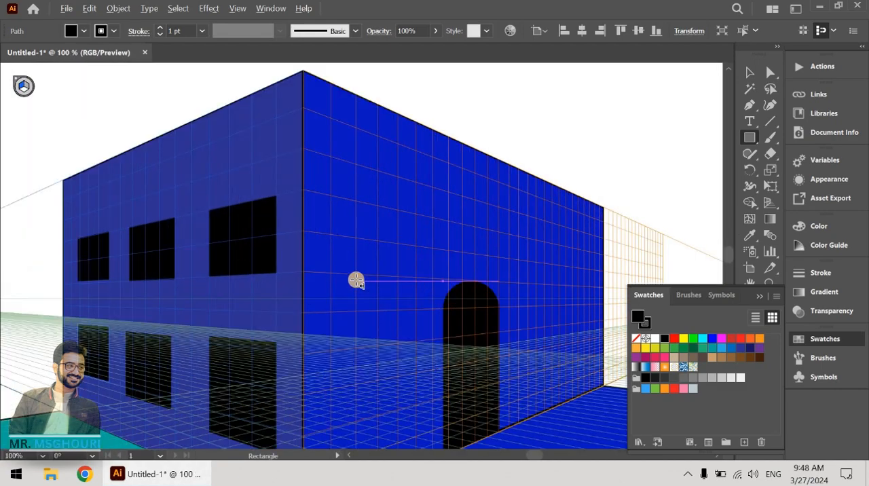
{"action": "scroll", "coordinate": [355, 281], "scroll_direction": "down", "scroll_amount": 2}
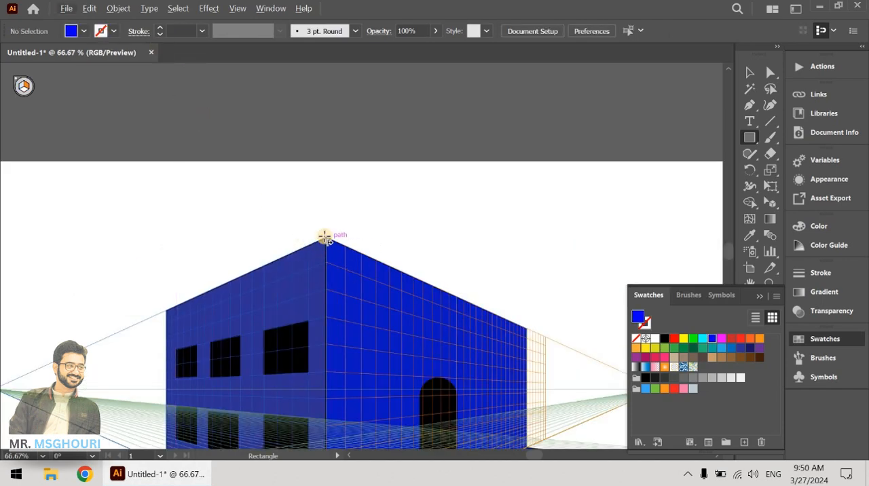
{"action": "left_click_drag", "start_coordinate": [330, 222], "coordinate": [360, 232]}
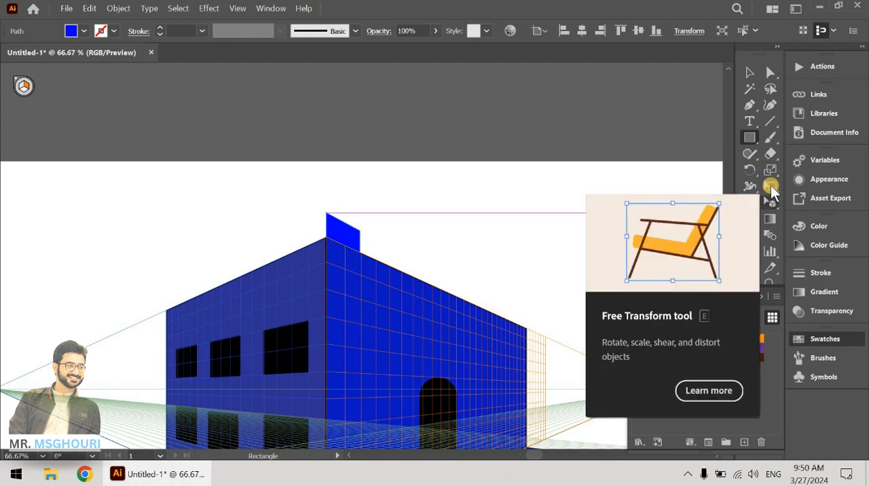
Step: Copy the blue battlement block in perspective along the right wall's top edge and repeat the copy to the wall's far end
{"action": "left_click_drag", "start_coordinate": [771, 195], "coordinate": [630, 224]}
{"action": "left_click_drag", "start_coordinate": [361, 240], "coordinate": [398, 262]}
{"action": "key", "text": "ctrl+z"}
{"action": "key", "text": "ctrl+d"}
{"action": "key", "text": "ctrl+d"}
{"action": "key", "text": "ctrl+d"}
{"action": "key", "text": "ctrl+d"}
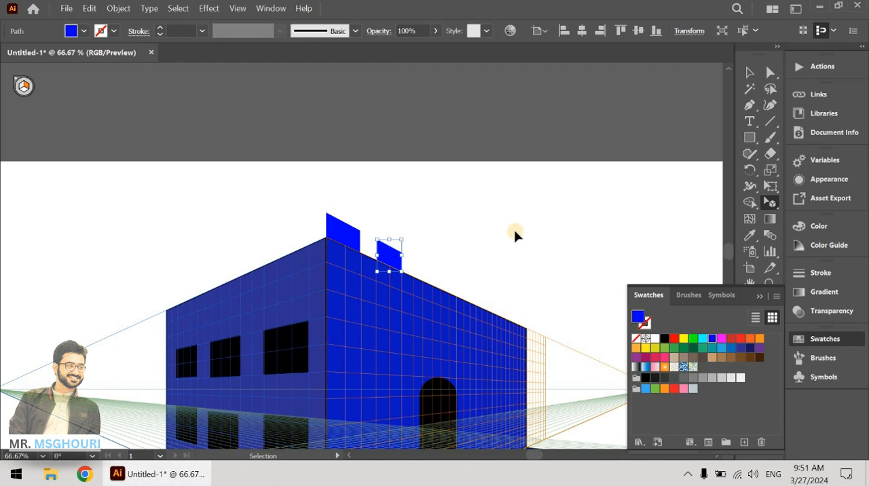
{"action": "key", "text": "ctrl+d"}
{"action": "key", "text": "ctrl+d"}
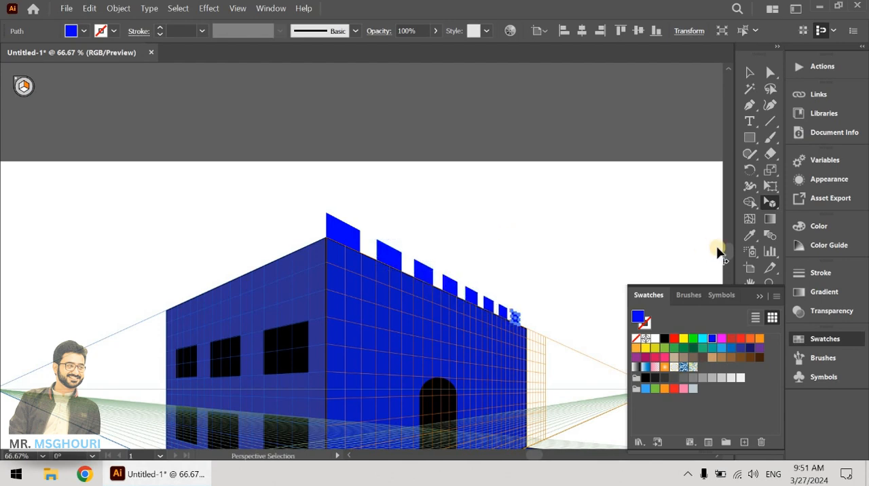
Step: Activate the left grid plane and draw a matching battlement block on the left wall's top edge at the front corner
{"action": "left_click", "coordinate": [20, 86]}
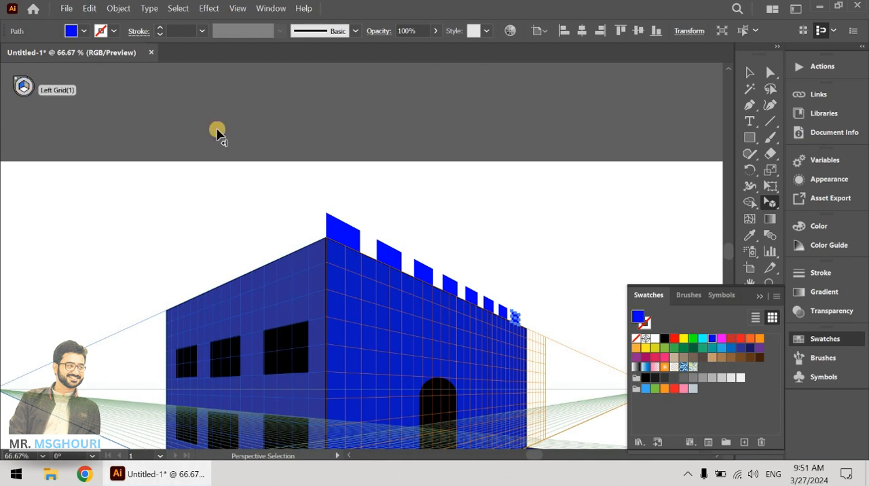
{"action": "left_click", "coordinate": [444, 205]}
{"action": "left_click", "coordinate": [751, 139]}
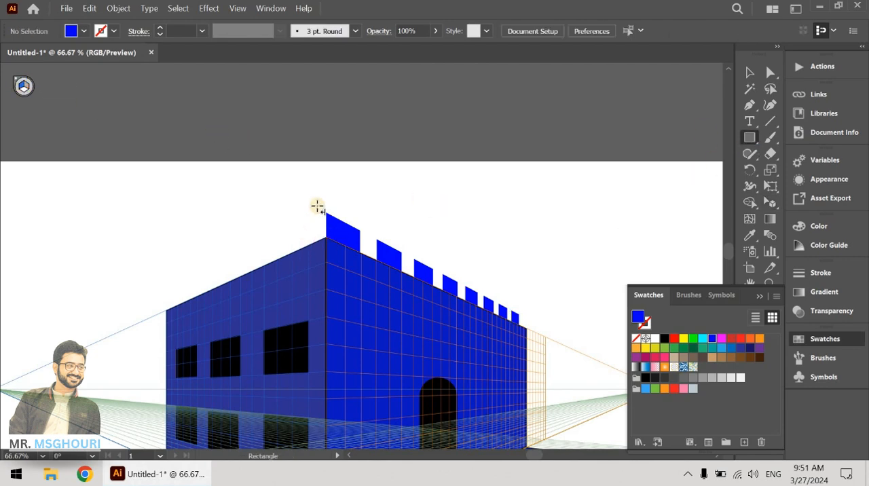
{"action": "scroll", "coordinate": [317, 206], "scroll_direction": "up", "scroll_amount": 2}
{"action": "left_click_drag", "start_coordinate": [334, 277], "coordinate": [258, 262]}
{"action": "key", "text": "v"}
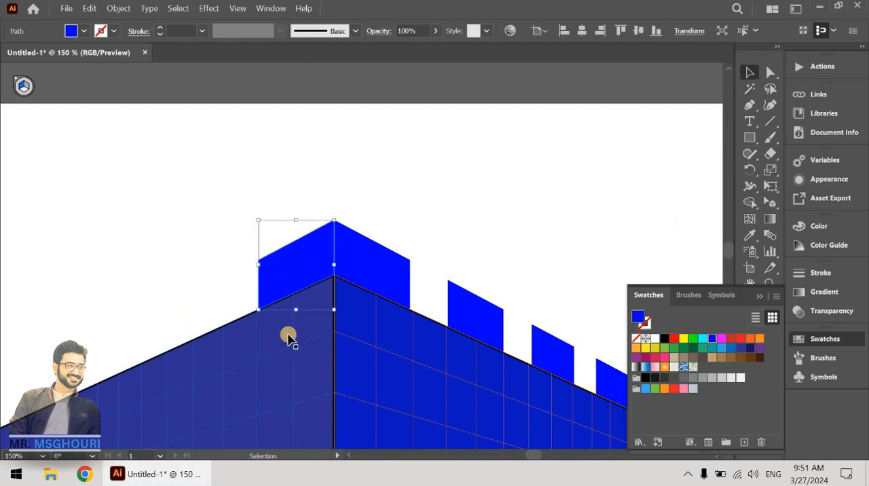
Step: Match the left battlement block's fill to the left wall's dark blue and remove its stroke, undoing a stray white fill
{"action": "left_click", "coordinate": [750, 235]}
{"action": "left_click", "coordinate": [278, 326]}
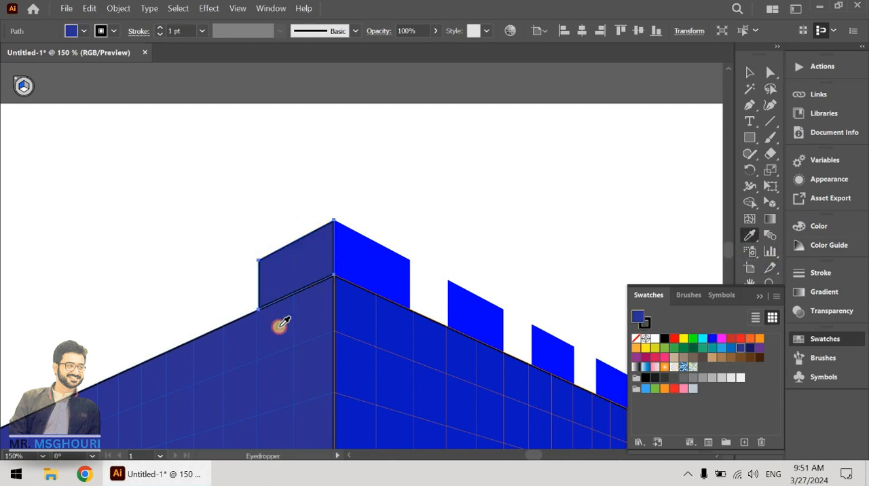
{"action": "left_click", "coordinate": [107, 31]}
{"action": "left_click", "coordinate": [6, 55]}
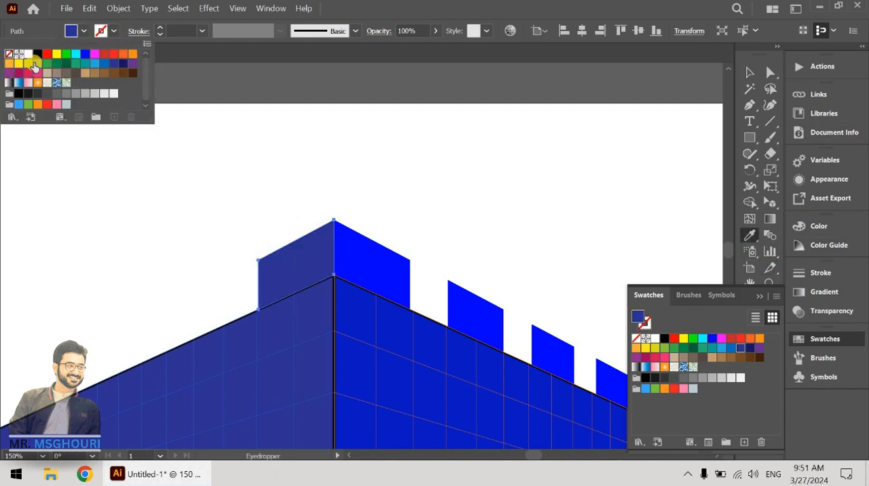
{"action": "left_click", "coordinate": [500, 253]}
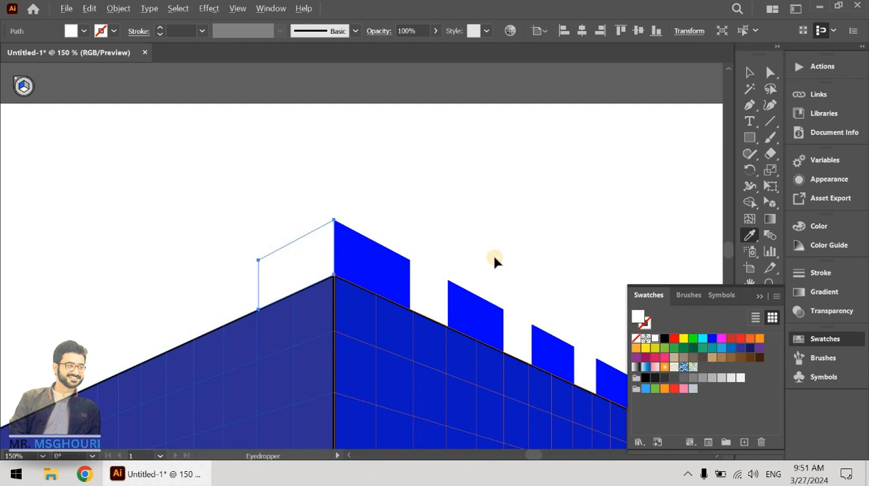
{"action": "key", "text": "ctrl+z"}
{"action": "left_click", "coordinate": [749, 72]}
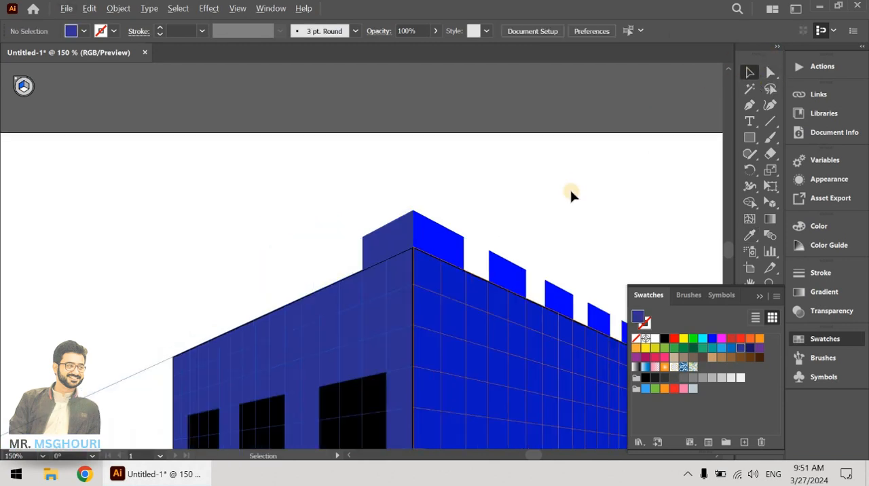
Step: Copy the dark blue battlement block in perspective about 141 pt along the left wall's top edge
{"action": "scroll", "coordinate": [571, 196], "scroll_direction": "down", "scroll_amount": 1}
{"action": "left_click_drag", "start_coordinate": [493, 357], "coordinate": [395, 350]}
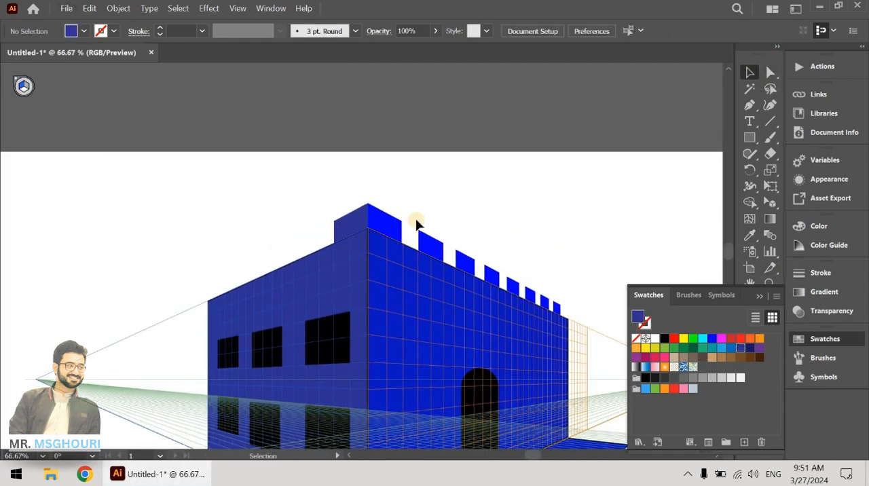
{"action": "left_click", "coordinate": [349, 242]}
{"action": "left_click", "coordinate": [345, 221]}
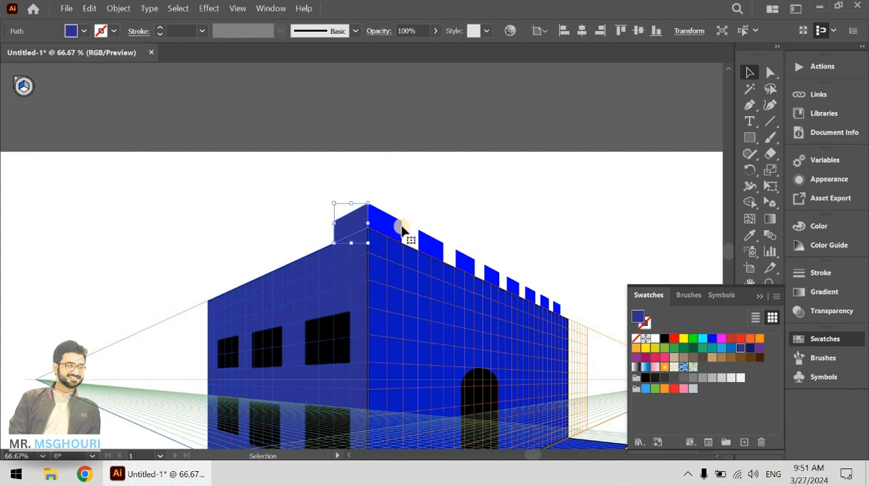
{"action": "left_click", "coordinate": [772, 201]}
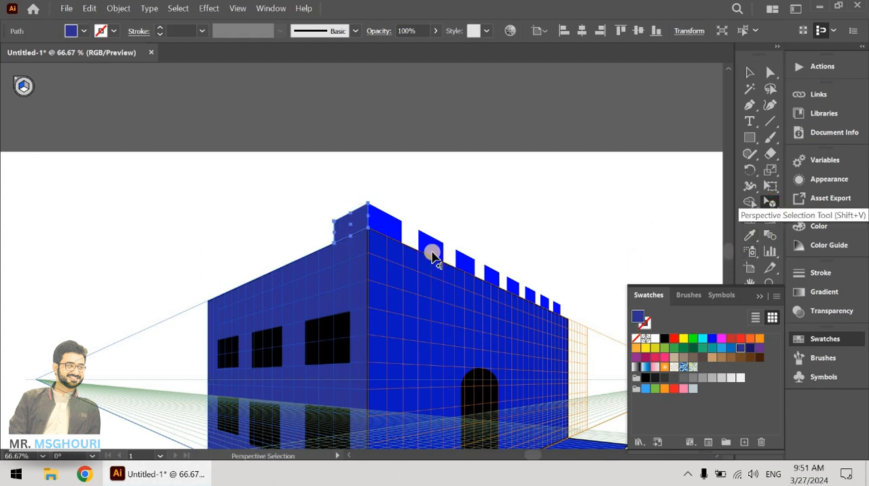
{"action": "left_click_drag", "start_coordinate": [345, 234], "coordinate": [314, 252]}
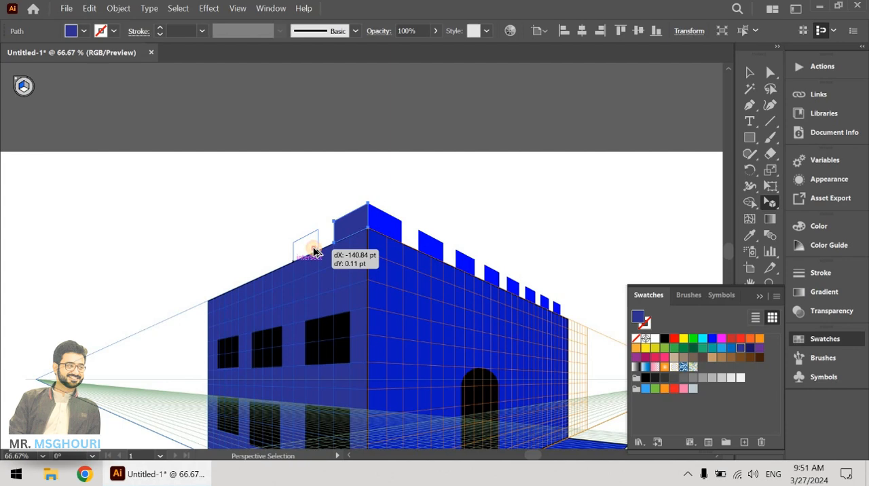
{"action": "left_click_drag", "start_coordinate": [315, 252], "coordinate": [315, 252]}
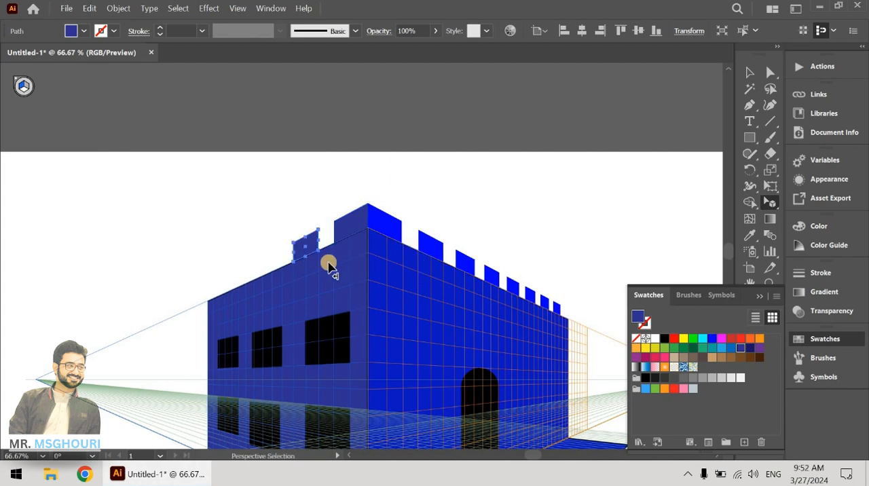
Step: Repeat the battlement copy along the left wall's top edge to its far end
{"action": "key", "text": "v"}
{"action": "key", "text": "ctrl+d"}
{"action": "key", "text": "ctrl+d"}
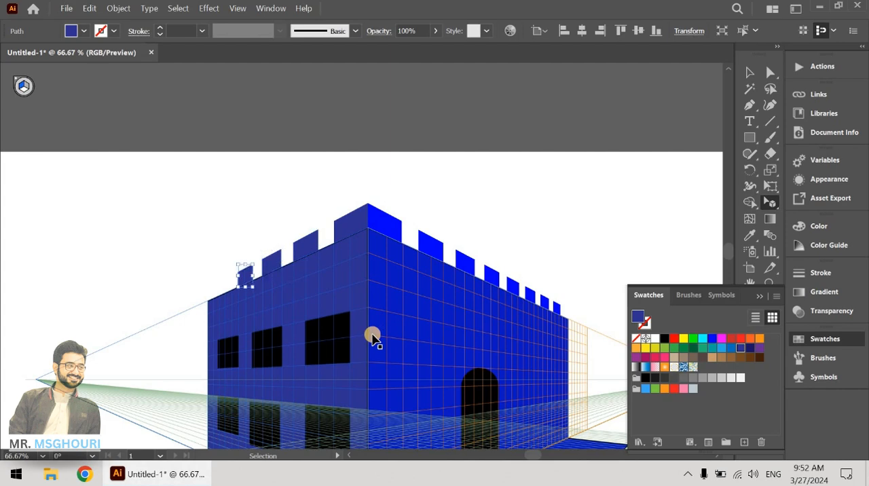
{"action": "key", "text": "shift+v"}
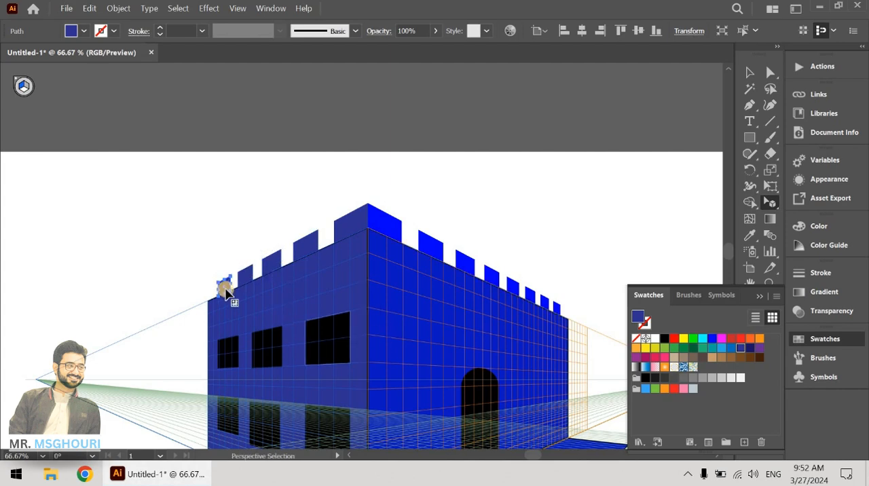
{"action": "left_click", "coordinate": [222, 283]}
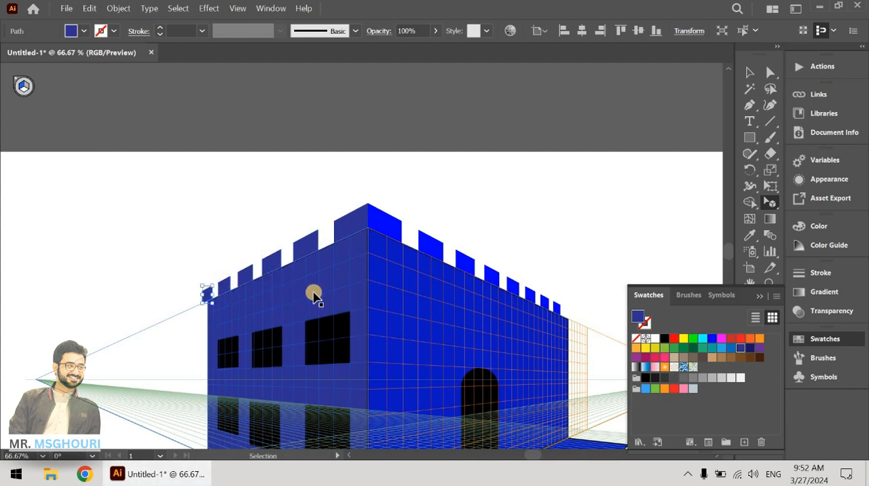
Step: Remove the surplus battlement copy beyond the left wall's far end
{"action": "left_click", "coordinate": [385, 205]}
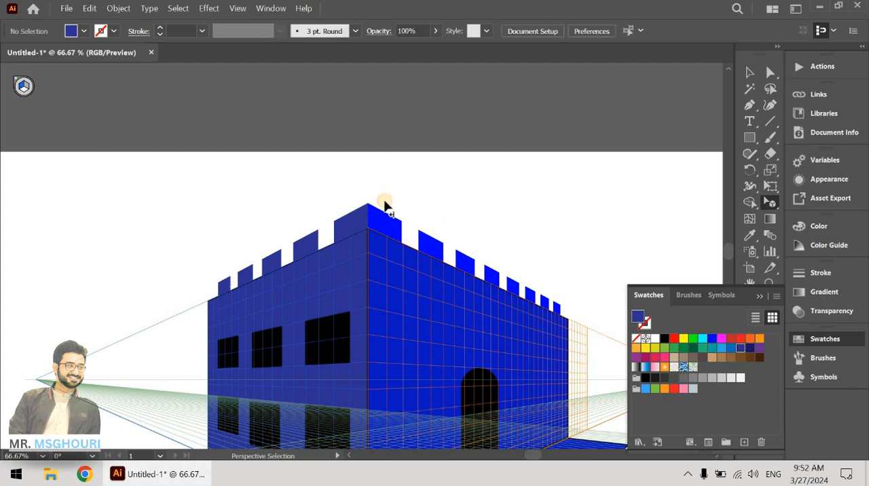
{"action": "scroll", "coordinate": [416, 218], "scroll_direction": "up", "scroll_amount": 1}
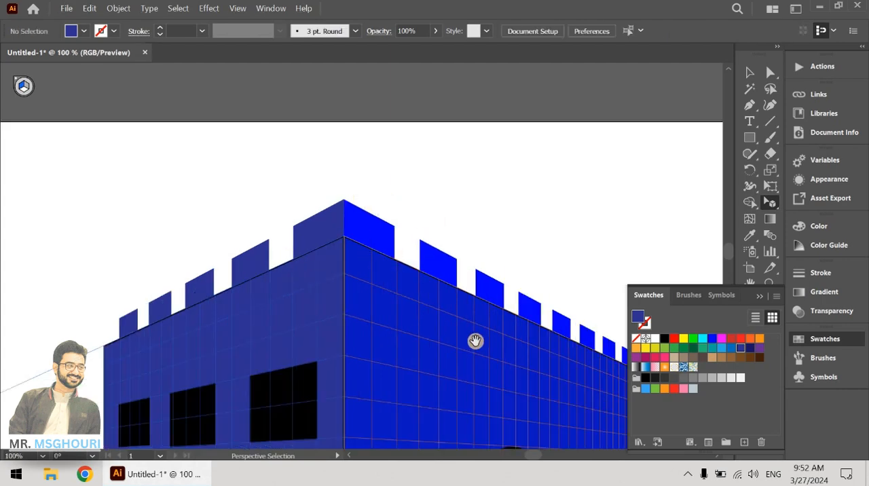
{"action": "left_click_drag", "start_coordinate": [475, 342], "coordinate": [414, 290]}
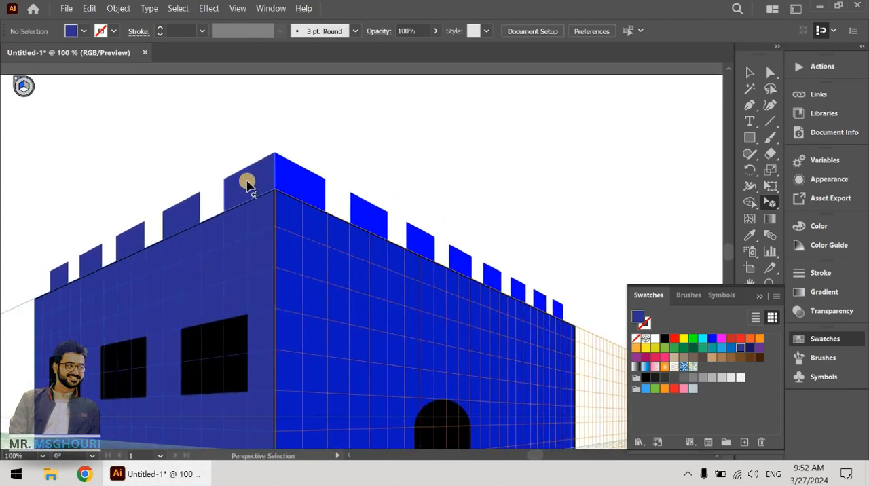
{"action": "left_click", "coordinate": [308, 193]}
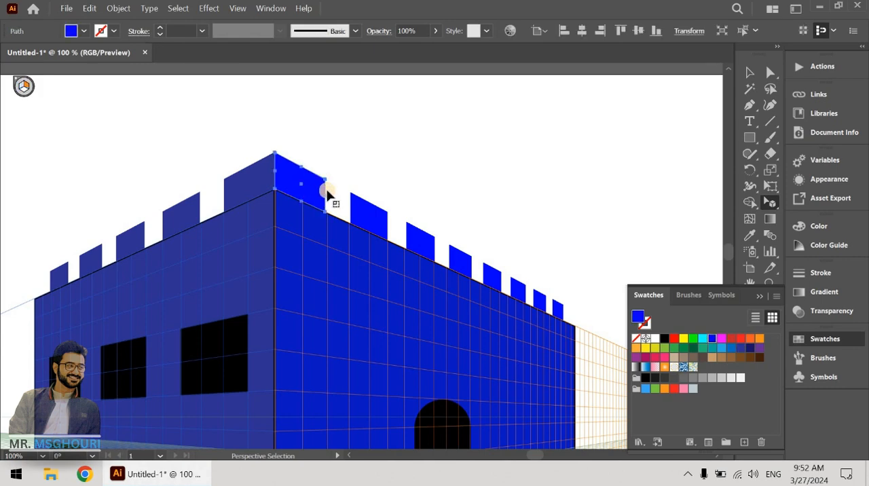
{"action": "key", "text": "ctrl+z"}
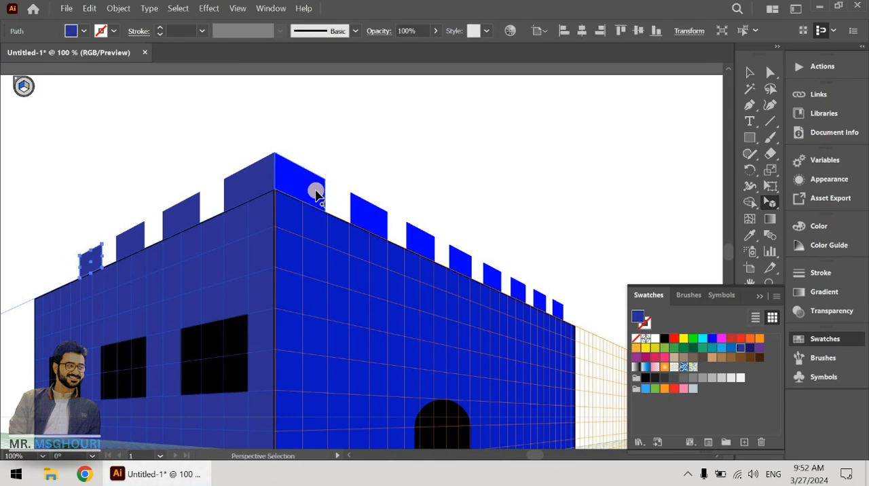
{"action": "key", "text": "ctrl+shift+z"}
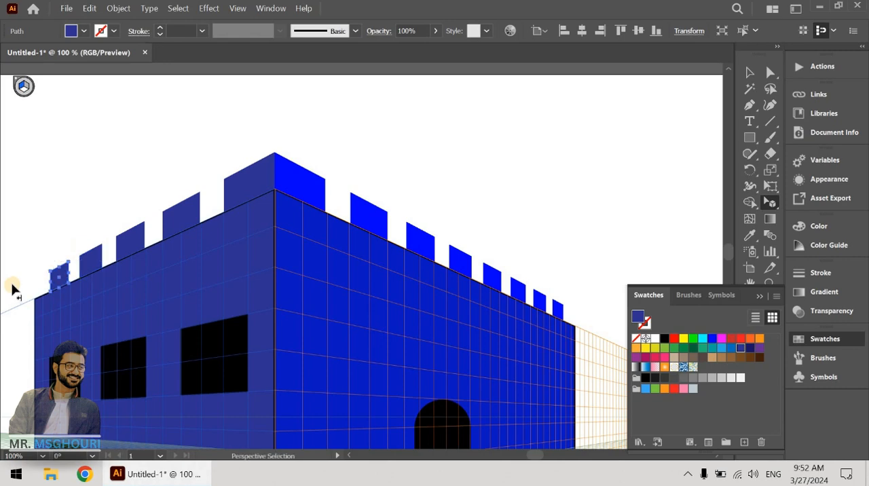
{"action": "left_click", "coordinate": [301, 189]}
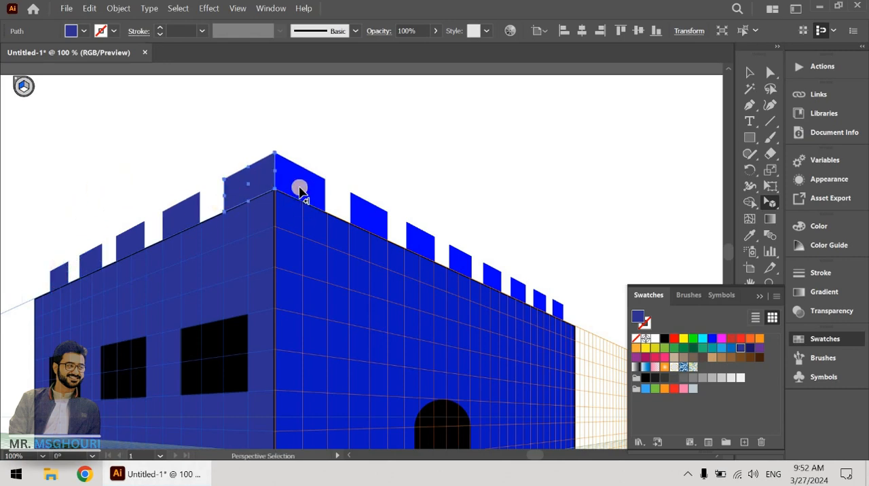
{"action": "key", "text": "Delete"}
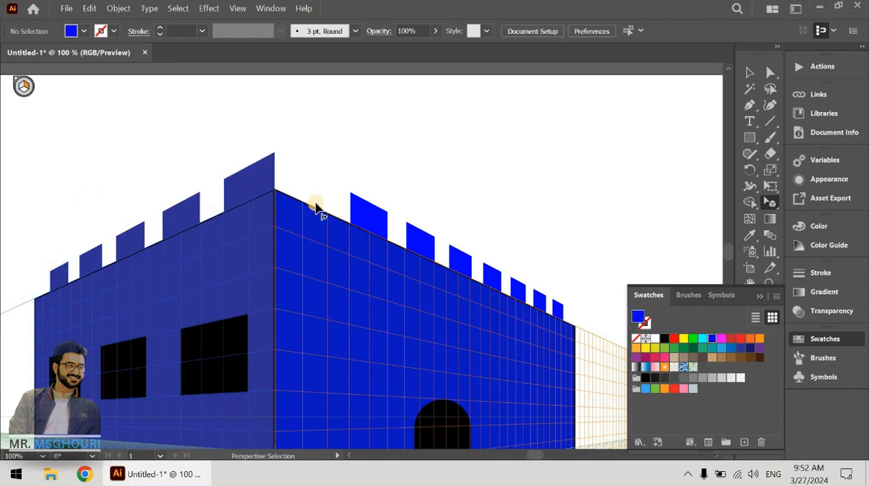
{"action": "key", "text": "ctrl+z"}
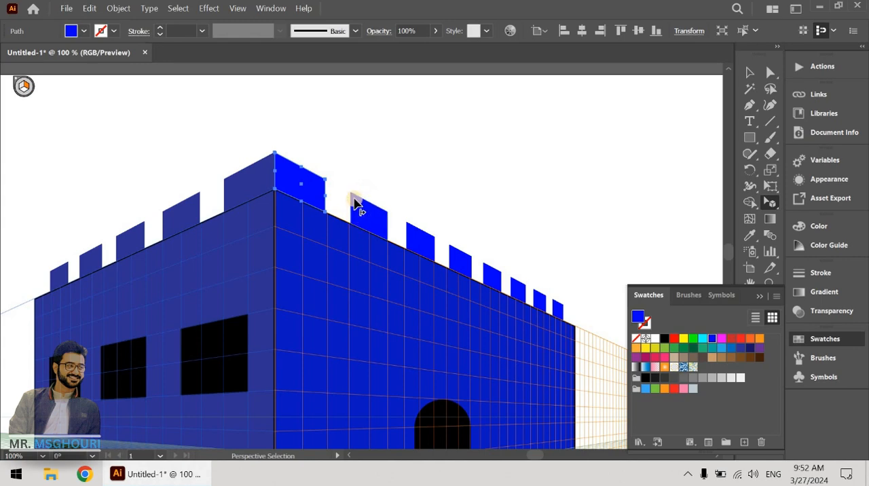
Step: Copy the dark blue corner battlement in perspective as the side face of the second right-wall battlement, repeating it to the wall's far end
{"action": "left_click", "coordinate": [264, 185]}
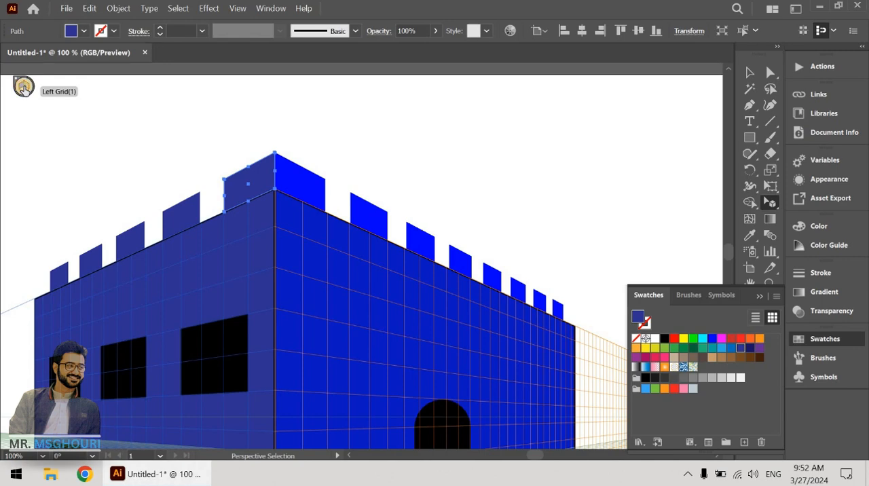
{"action": "left_click", "coordinate": [767, 202]}
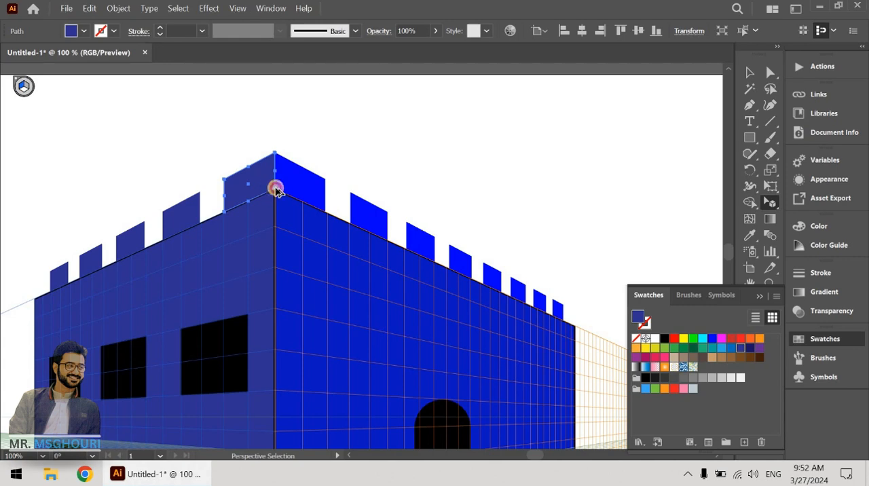
{"action": "left_click_drag", "start_coordinate": [275, 189], "coordinate": [343, 216]}
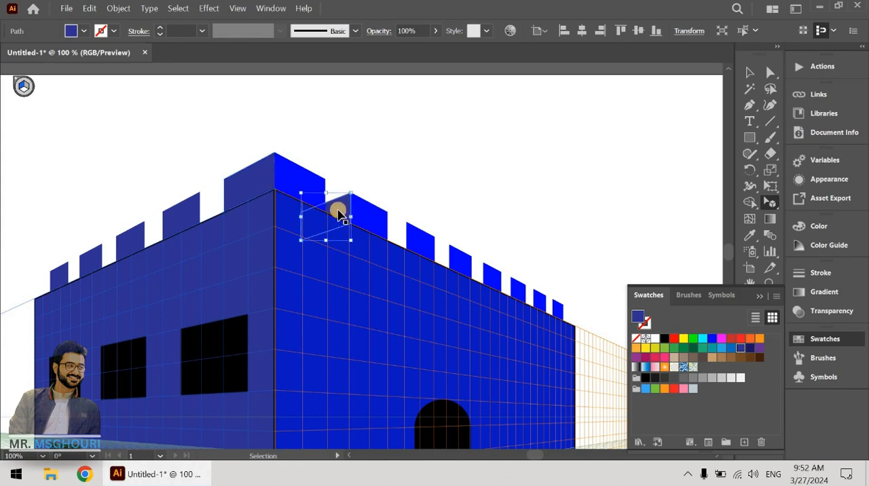
{"action": "key", "text": "ctrl+d"}
{"action": "key", "text": "ctrl+d"}
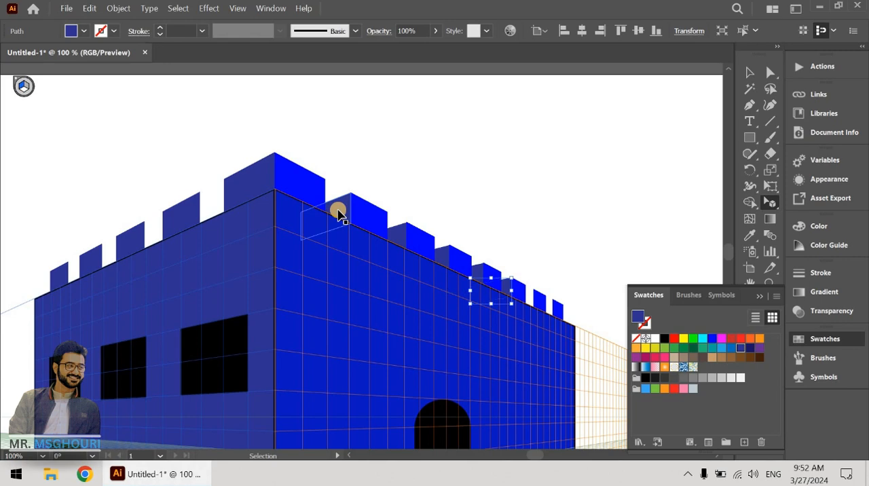
{"action": "key", "text": "ctrl+d"}
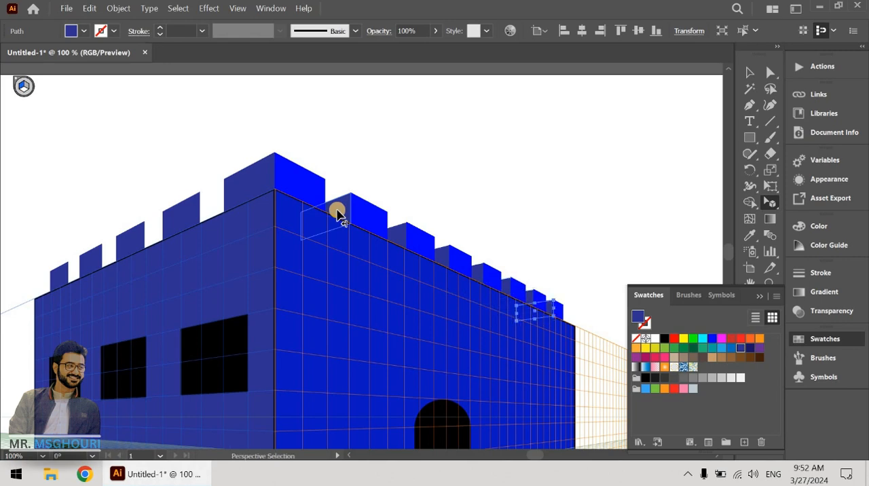
Step: Copy the bright blue corner battlement in perspective as the side face of the second left-wall battlement, repeating it for the remaining ones
{"action": "left_click", "coordinate": [300, 188]}
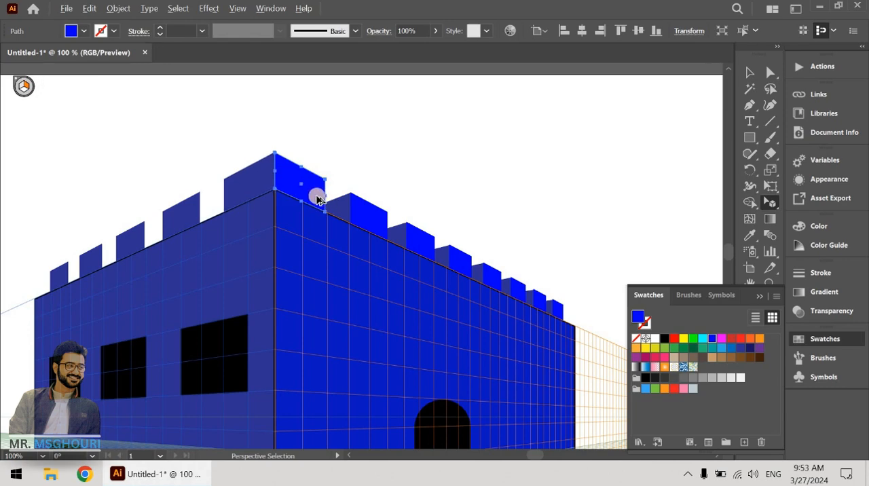
{"action": "left_click_drag", "start_coordinate": [317, 199], "coordinate": [241, 230]}
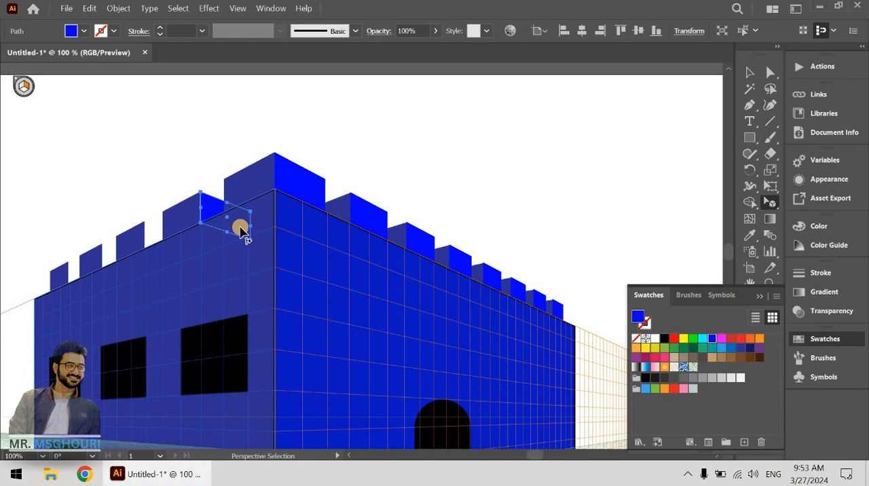
{"action": "key", "text": "ctrl+d"}
{"action": "key", "text": "ctrl+d"}
{"action": "key", "text": "ctrl+d"}
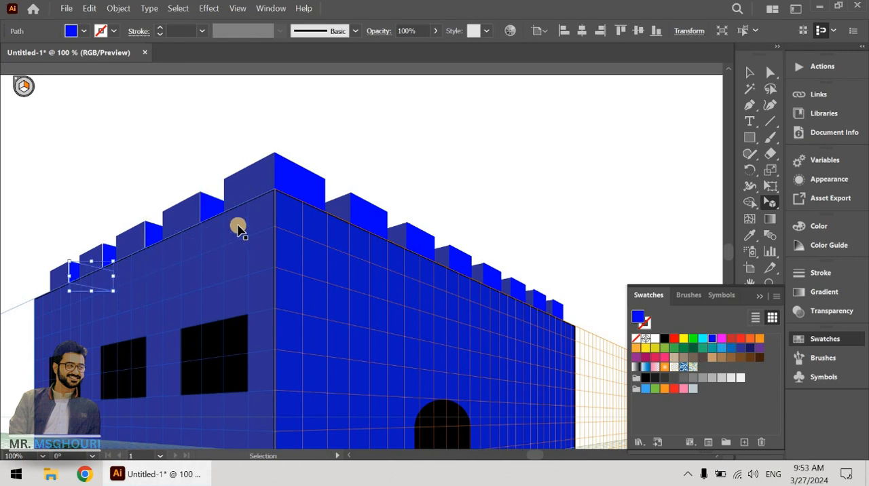
{"action": "scroll", "coordinate": [543, 234], "scroll_direction": "down", "scroll_amount": 2}
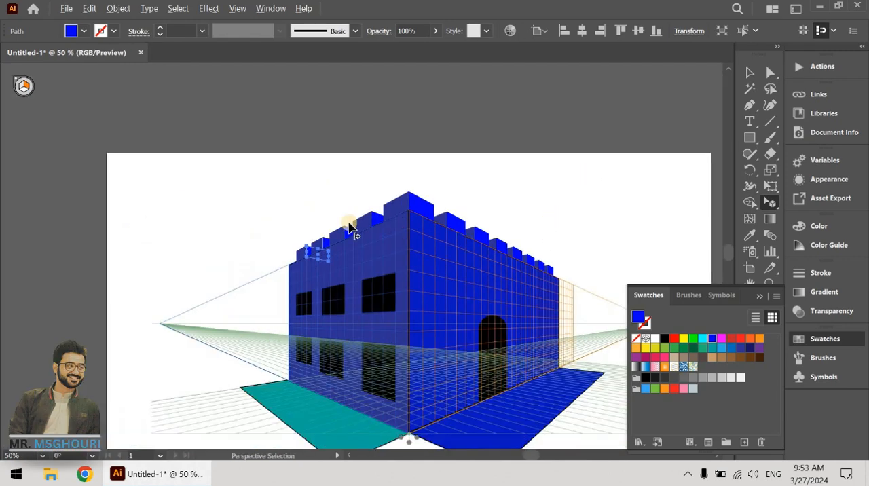
{"action": "left_click", "coordinate": [589, 232]}
{"action": "key", "text": "space"}
{"action": "left_click_drag", "start_coordinate": [596, 255], "coordinate": [537, 209]}
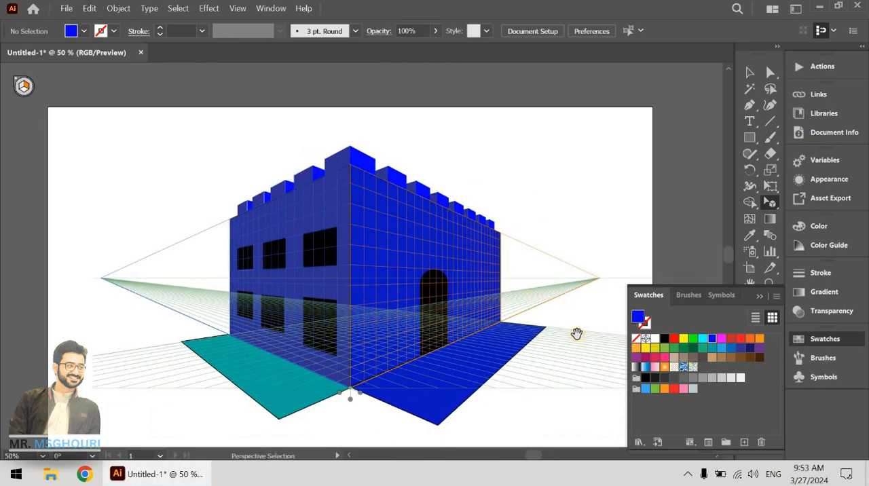
{"action": "left_click_drag", "start_coordinate": [577, 333], "coordinate": [524, 320]}
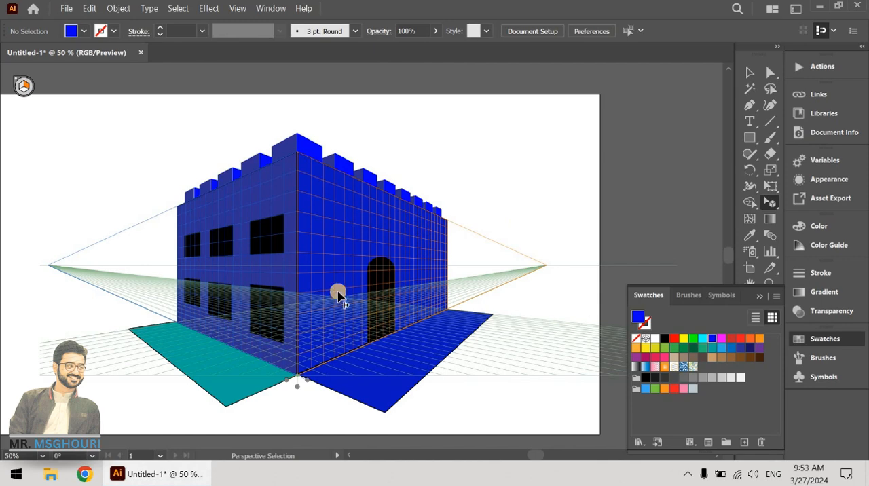
{"action": "scroll", "coordinate": [302, 284], "scroll_direction": "down", "scroll_amount": 1}
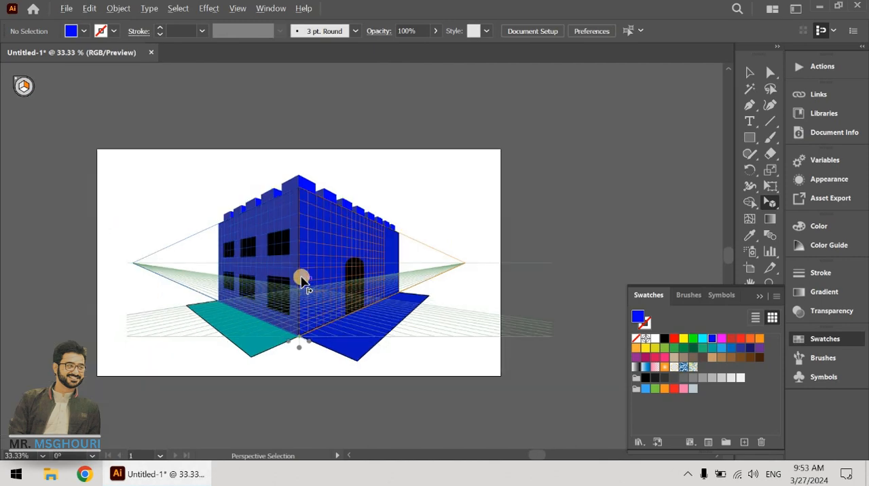
Step: Create a new RGB document of 1366 x 768 px from the Common preset
{"action": "left_click", "coordinate": [70, 9]}
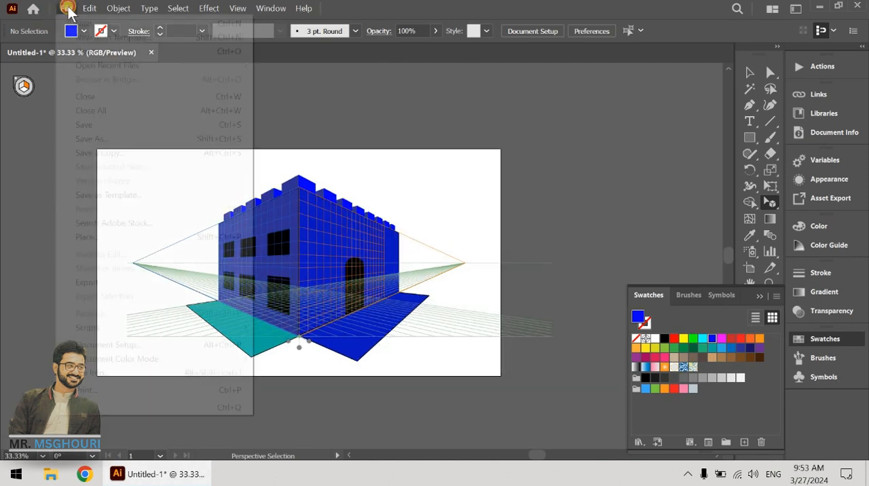
{"action": "left_click", "coordinate": [78, 18]}
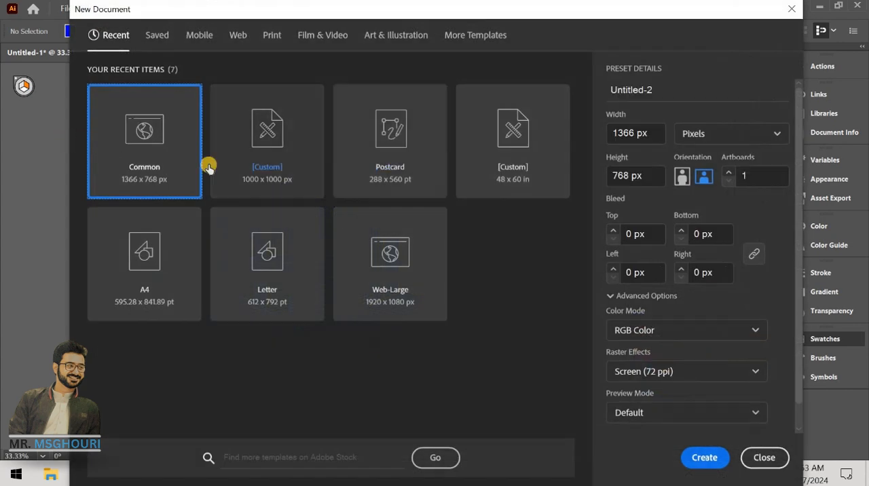
{"action": "left_click", "coordinate": [706, 455]}
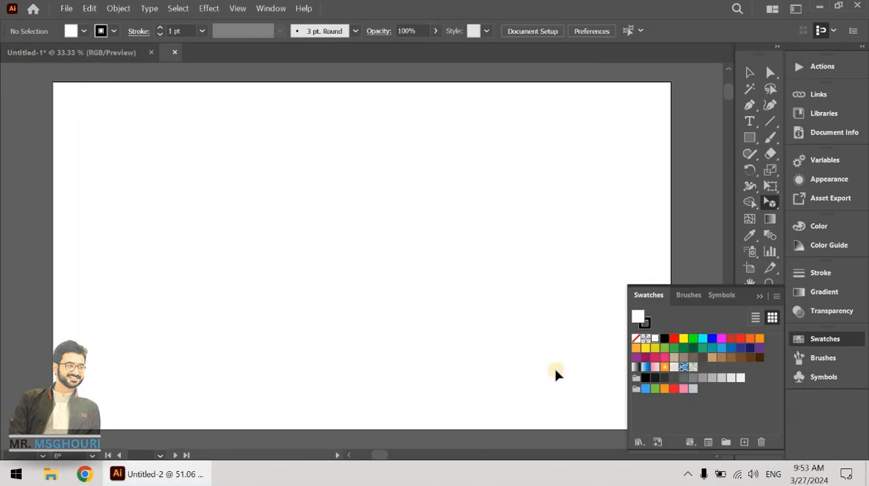
Step: Draw two adjoining navy facades beside the artboard, each with a 4-by-4 grid of yellow windows and an arched yellow door
{"action": "left_click", "coordinate": [756, 136]}
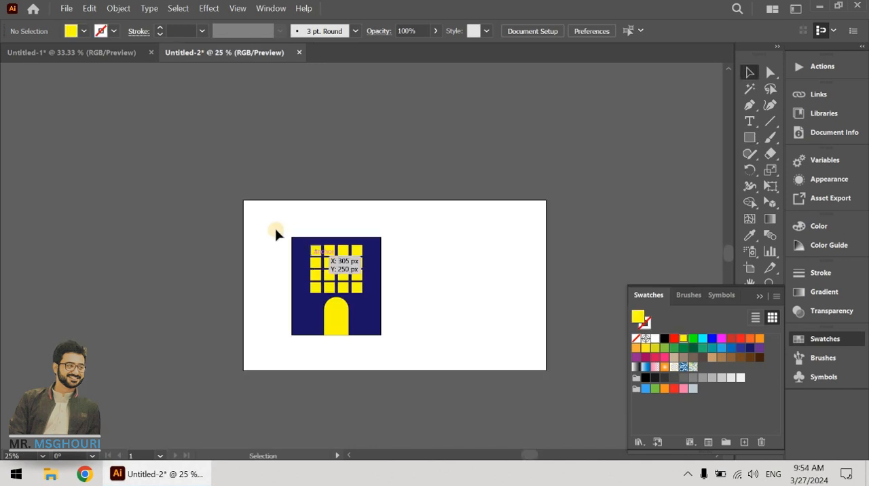
{"action": "left_click_drag", "start_coordinate": [275, 231], "coordinate": [221, 284]}
{"action": "left_click", "coordinate": [221, 283]}
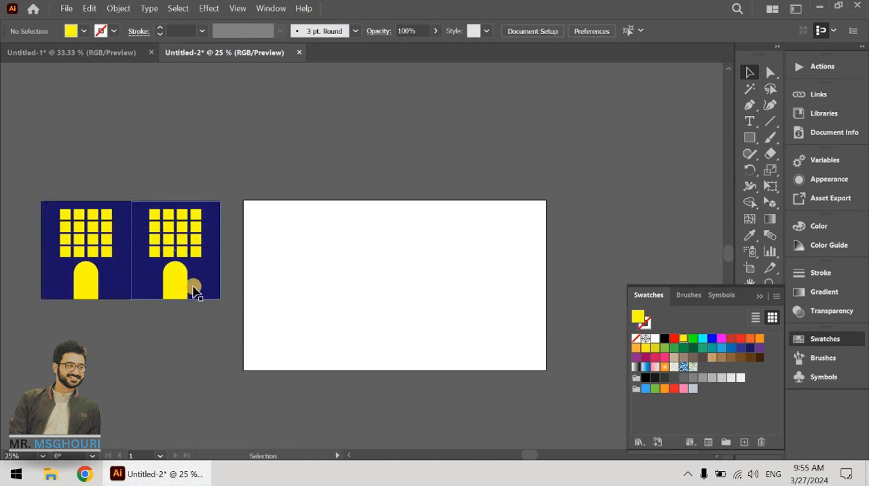
Step: Fill the background rectangle of the facade nearest the artboard with a lighter indigo blue
{"action": "left_click", "coordinate": [218, 291]}
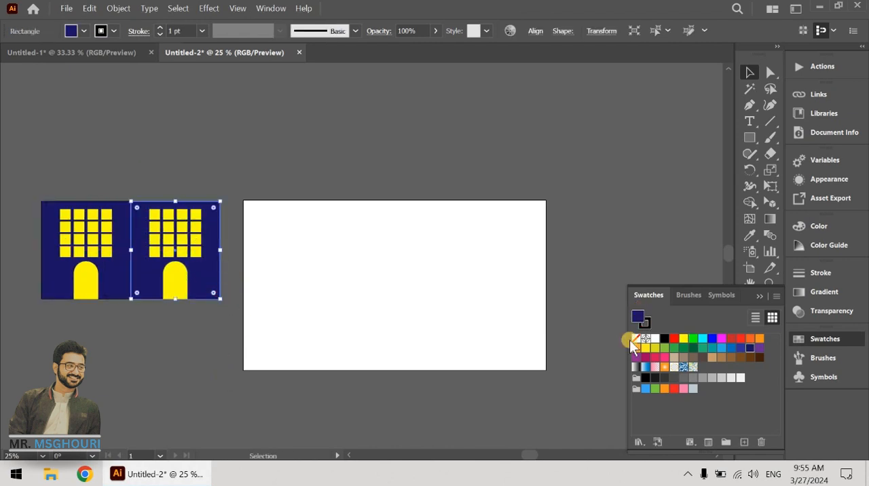
{"action": "left_click", "coordinate": [731, 348]}
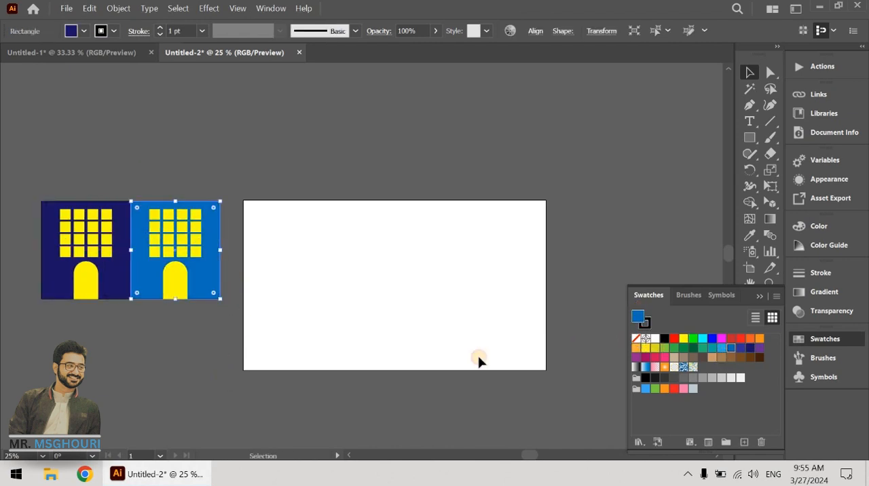
{"action": "left_click", "coordinate": [740, 349]}
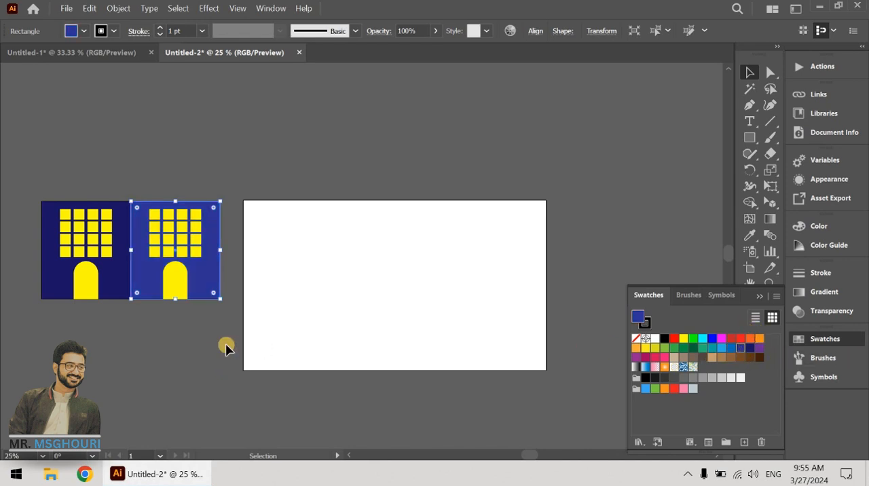
Step: Group the navy facade with its windows and door, and move it up and away from the indigo facade
{"action": "left_click", "coordinate": [226, 348]}
{"action": "left_click_drag", "start_coordinate": [90, 192], "coordinate": [79, 188]}
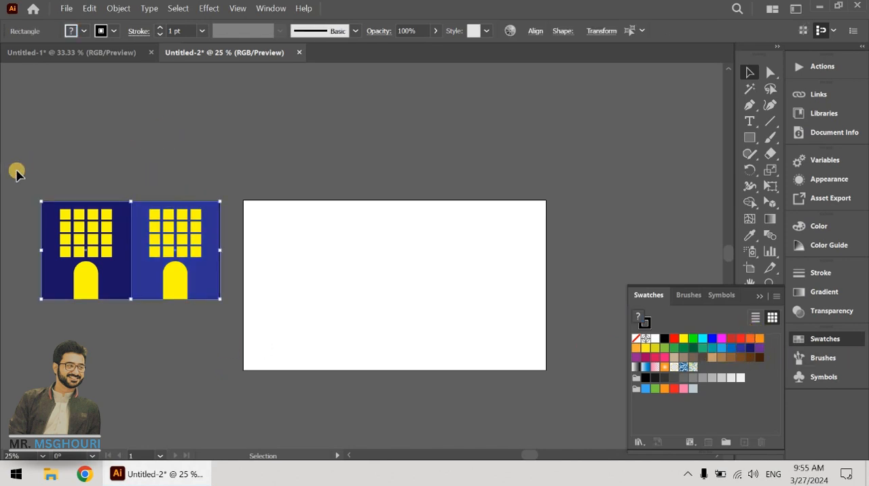
{"action": "left_click_drag", "start_coordinate": [102, 273], "coordinate": [72, 239]}
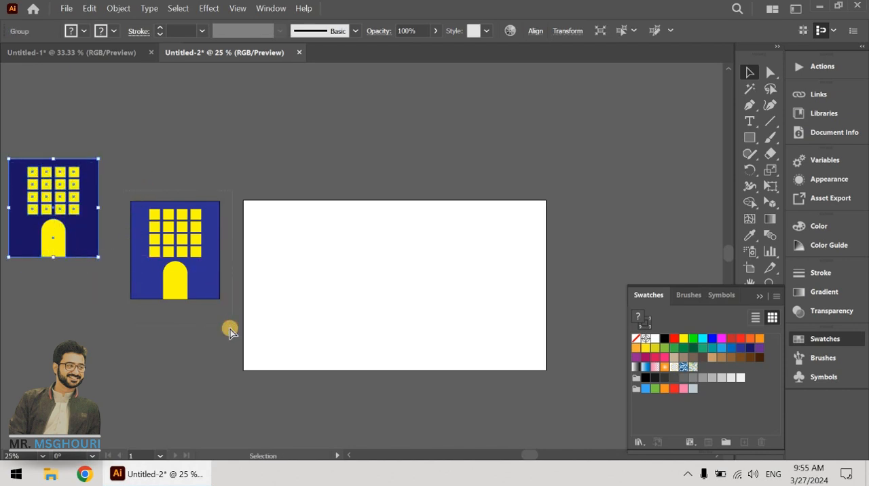
{"action": "left_click_drag", "start_coordinate": [229, 329], "coordinate": [227, 331]}
{"action": "left_click", "coordinate": [252, 287]}
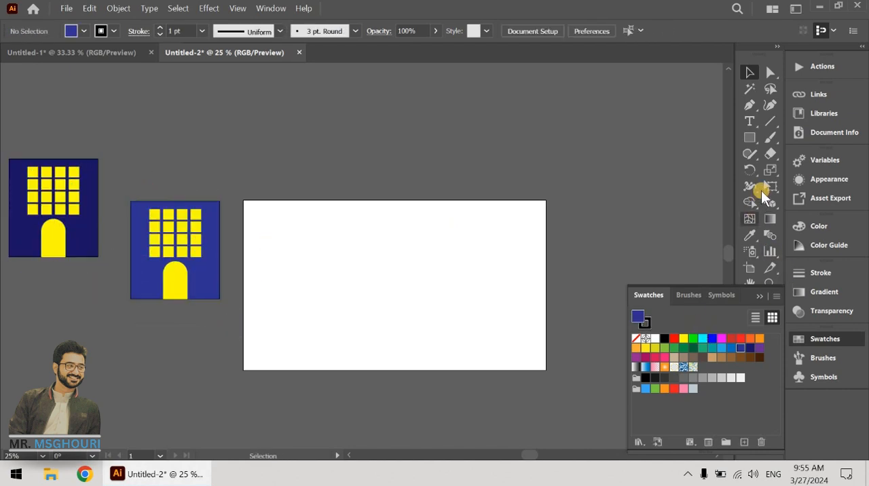
Step: Display the two-point perspective grid on the new artboard with the Perspective Grid tool
{"action": "left_click_drag", "start_coordinate": [772, 201], "coordinate": [618, 204]}
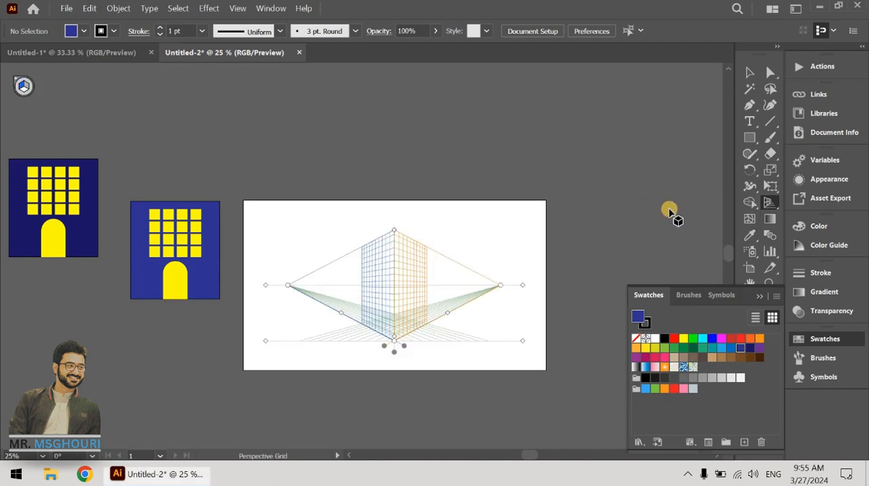
{"action": "scroll", "coordinate": [419, 324], "scroll_direction": "up", "scroll_amount": 2}
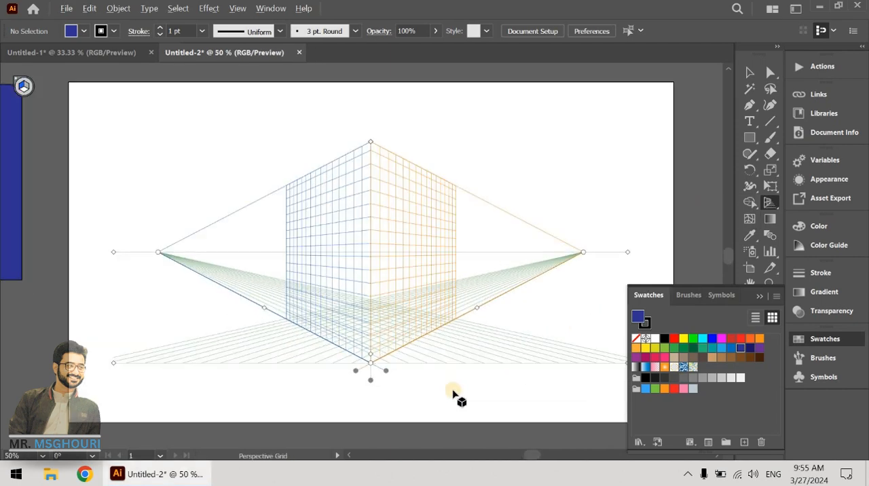
{"action": "scroll", "coordinate": [419, 344], "scroll_direction": "down", "scroll_amount": 2}
{"action": "scroll", "coordinate": [415, 337], "scroll_direction": "up", "scroll_amount": 1}
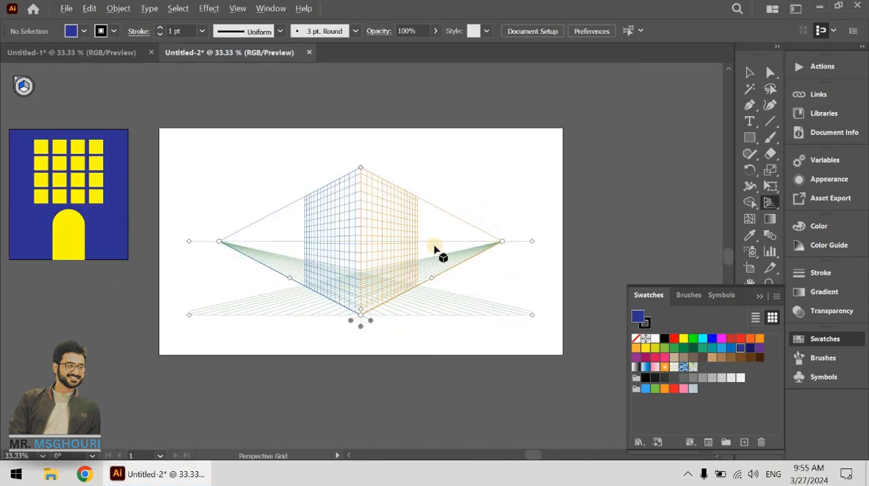
Step: Widen the perspective grid by moving its two vanishing points outward
{"action": "left_click_drag", "start_coordinate": [503, 241], "coordinate": [554, 241]}
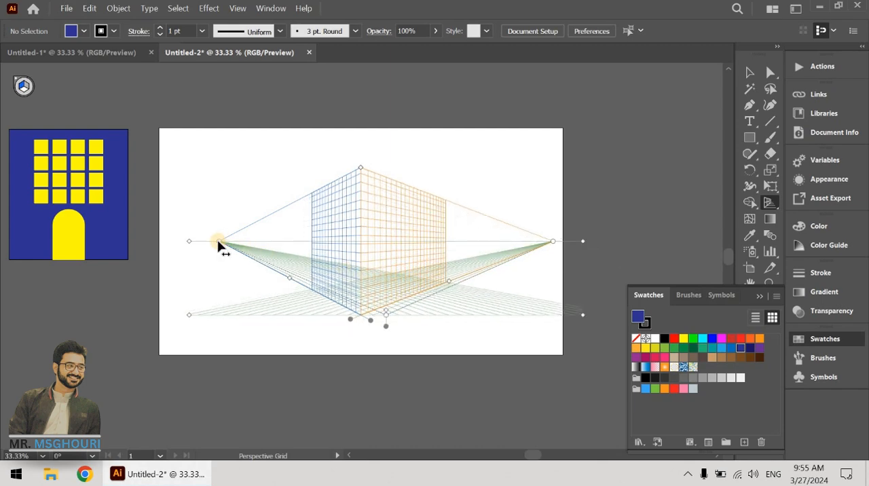
{"action": "left_click_drag", "start_coordinate": [218, 245], "coordinate": [182, 251]}
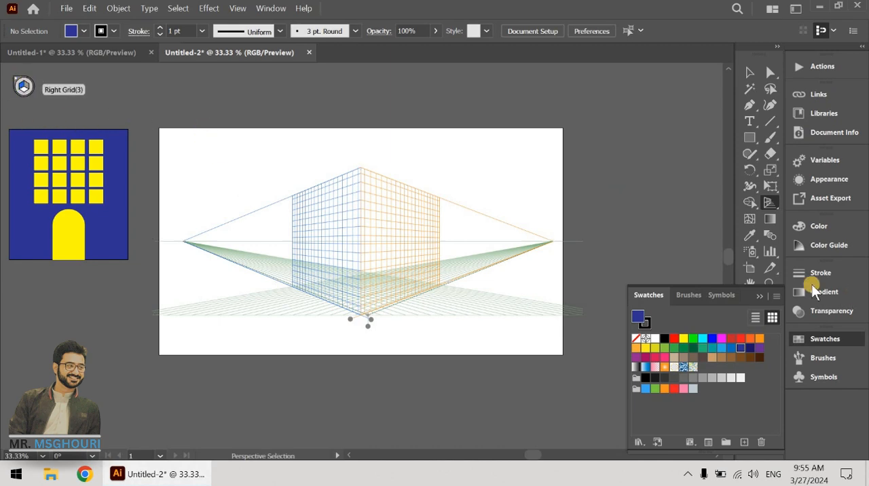
Step: Place the indigo facade on the left grid plane with the Perspective Selection tool, against the central vertical edge
{"action": "left_click", "coordinate": [771, 204]}
{"action": "left_click_drag", "start_coordinate": [774, 207], "coordinate": [618, 219]}
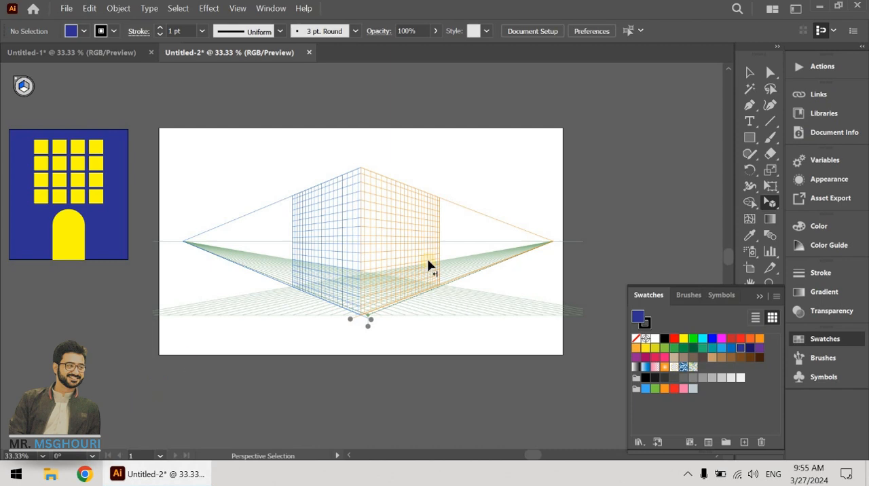
{"action": "left_click_drag", "start_coordinate": [109, 236], "coordinate": [297, 293]}
Step: Place the darker navy facade on the right grid plane and align it with the indigo facade at the building's corner
{"action": "scroll", "coordinate": [296, 296], "scroll_direction": "down", "scroll_amount": 1}
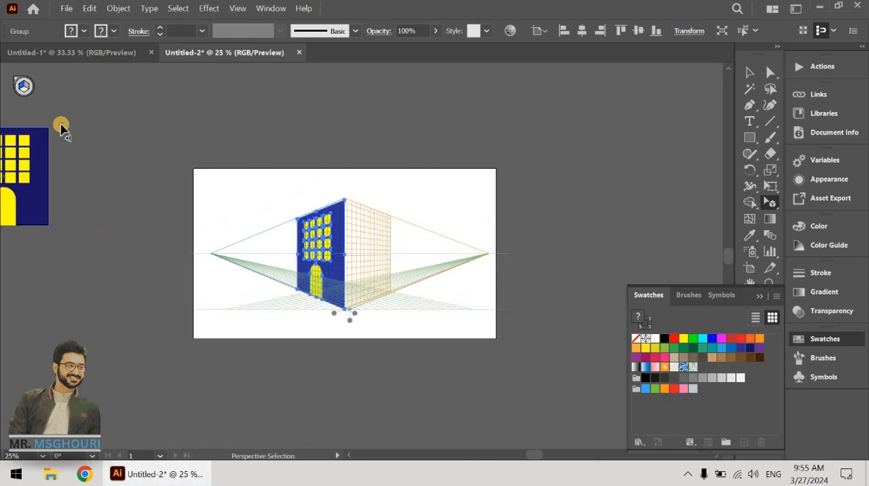
{"action": "left_click_drag", "start_coordinate": [75, 111], "coordinate": [6, 264]}
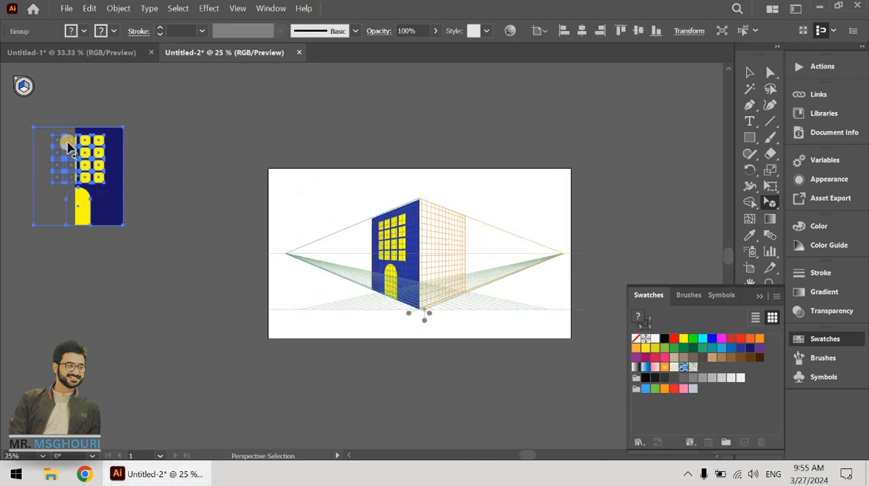
{"action": "left_click", "coordinate": [30, 95]}
{"action": "left_click_drag", "start_coordinate": [124, 210], "coordinate": [443, 288]}
{"action": "scroll", "coordinate": [467, 315], "scroll_direction": "up", "scroll_amount": 2}
{"action": "left_click_drag", "start_coordinate": [464, 252], "coordinate": [490, 269]}
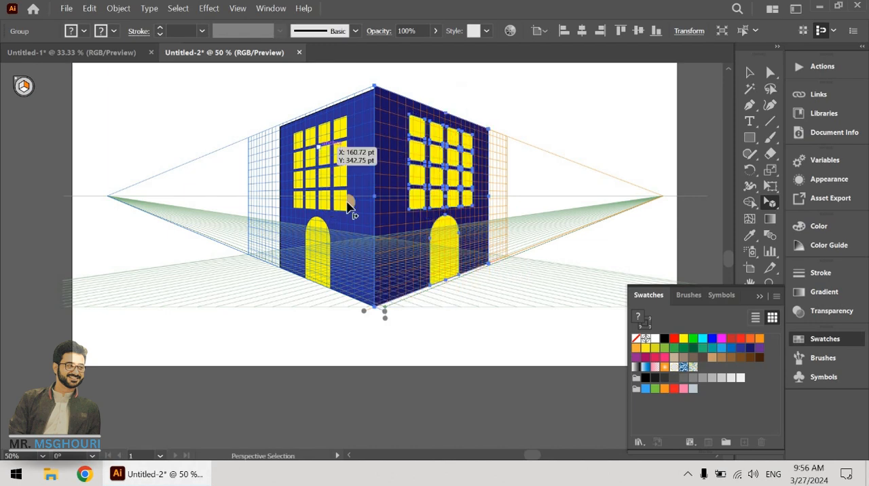
Step: Deselect the building and hide the perspective grid
{"action": "scroll", "coordinate": [102, 209], "scroll_direction": "down", "scroll_amount": 2}
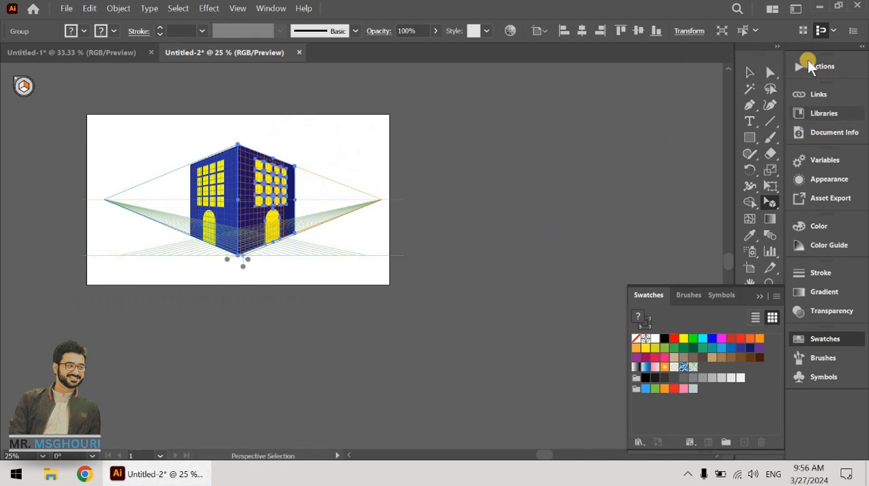
{"action": "left_click", "coordinate": [476, 287]}
{"action": "scroll", "coordinate": [189, 181], "scroll_direction": "up", "scroll_amount": 2}
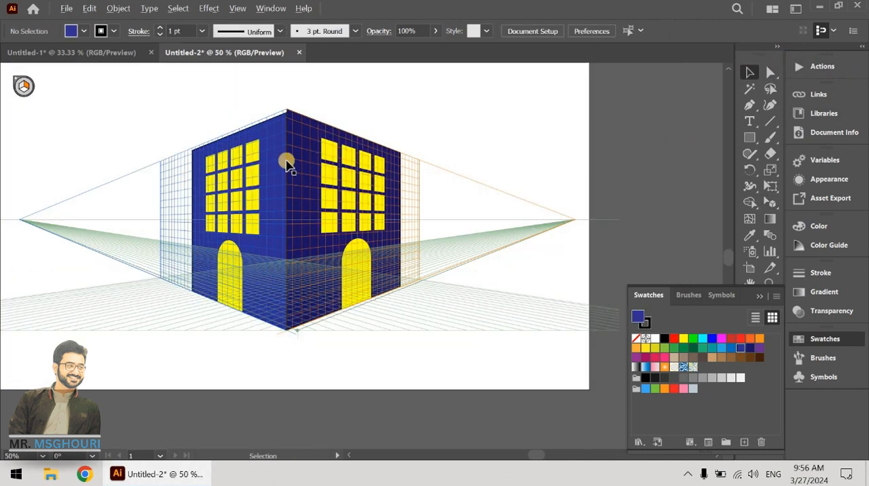
{"action": "left_click_drag", "start_coordinate": [343, 372], "coordinate": [434, 327]}
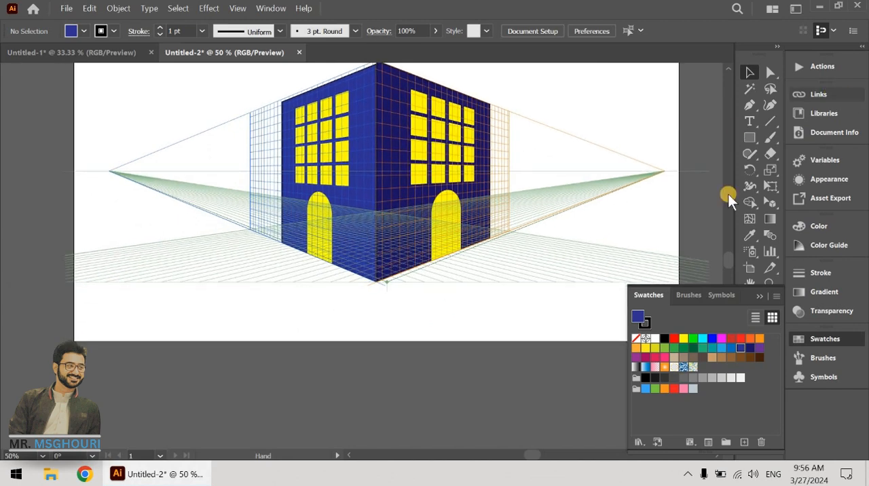
{"action": "key", "text": "ctrl+shift+i"}
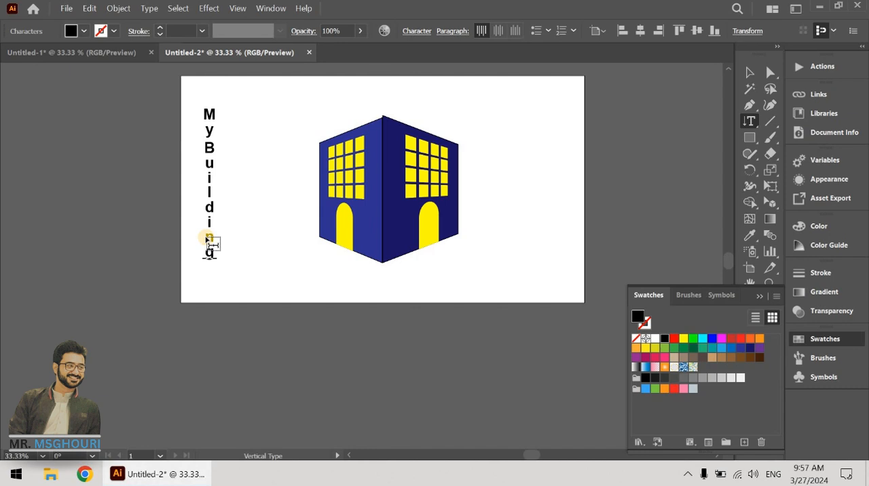
Step: Finish the vertical "MyBuilding" text beside the building and display the perspective grid again
{"action": "left_click", "coordinate": [749, 73]}
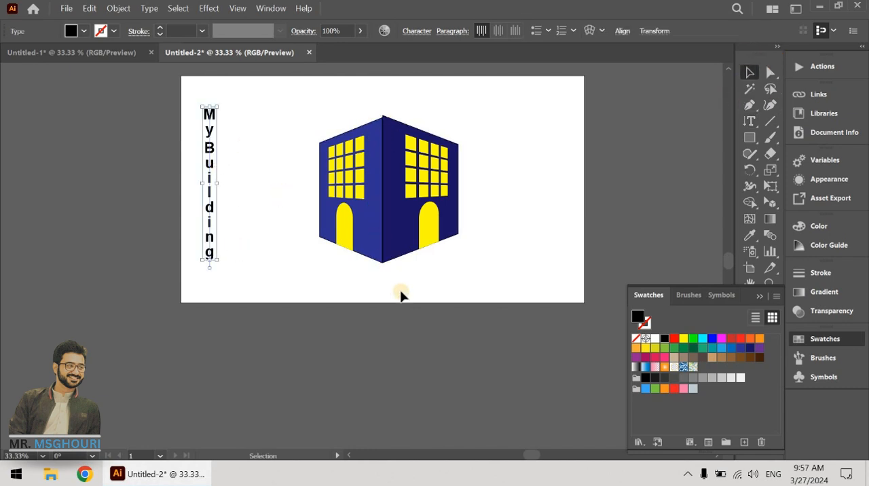
{"action": "left_click", "coordinate": [364, 138]}
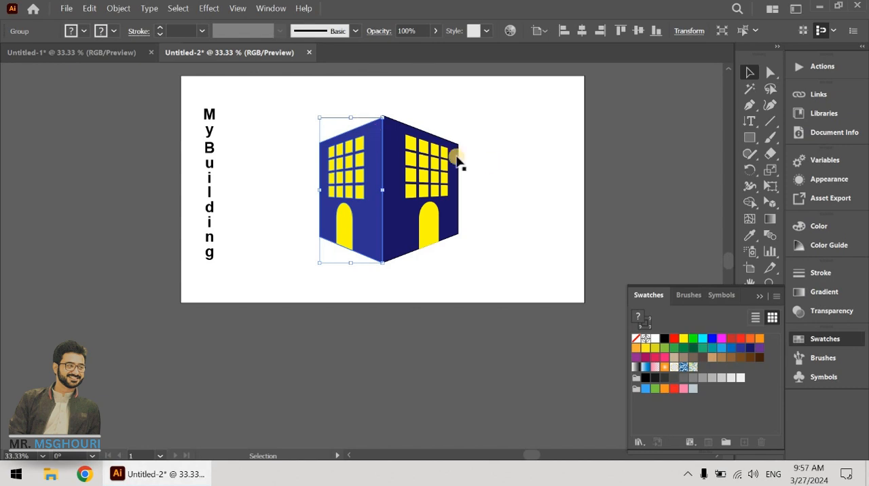
{"action": "left_click", "coordinate": [771, 204]}
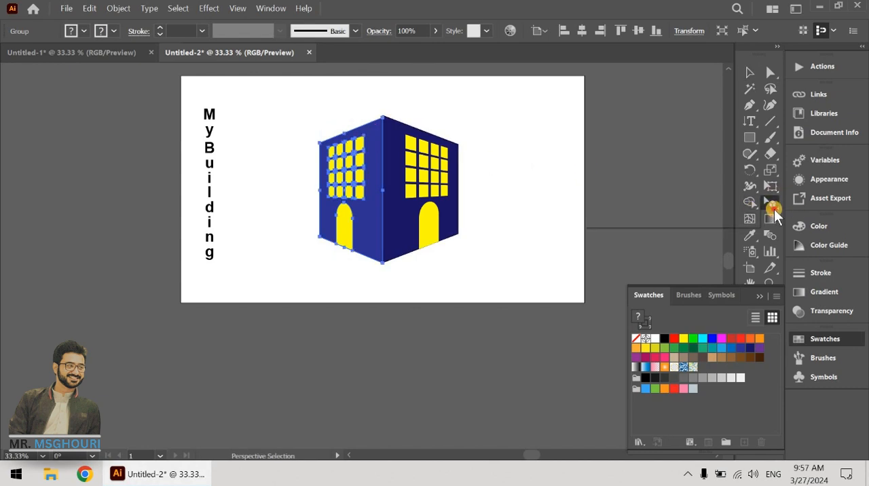
{"action": "left_click", "coordinate": [654, 205]}
{"action": "scroll", "coordinate": [520, 214], "scroll_direction": "up", "scroll_amount": 1, "text": "alt"}
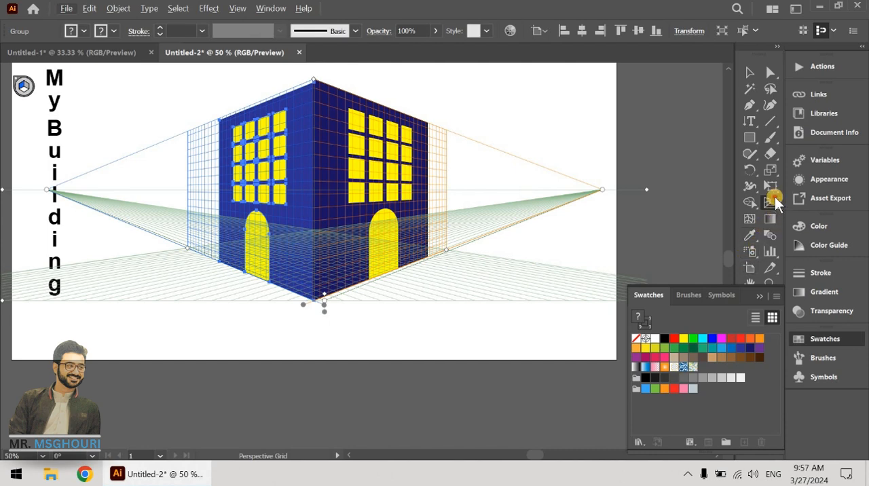
Step: Attach the vertical "MyBuilding" text to the left grid plane, running along the indigo facade's edge at the building's corner
{"action": "left_click_drag", "start_coordinate": [775, 196], "coordinate": [660, 220]}
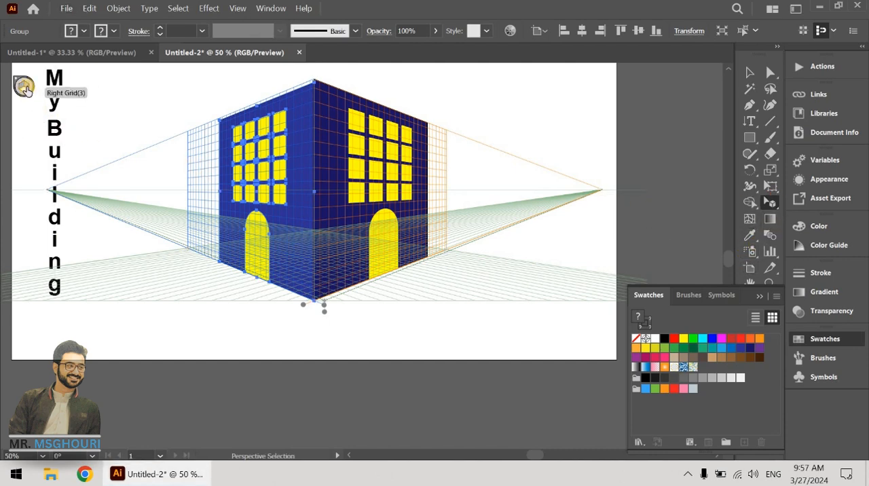
{"action": "left_click", "coordinate": [304, 170]}
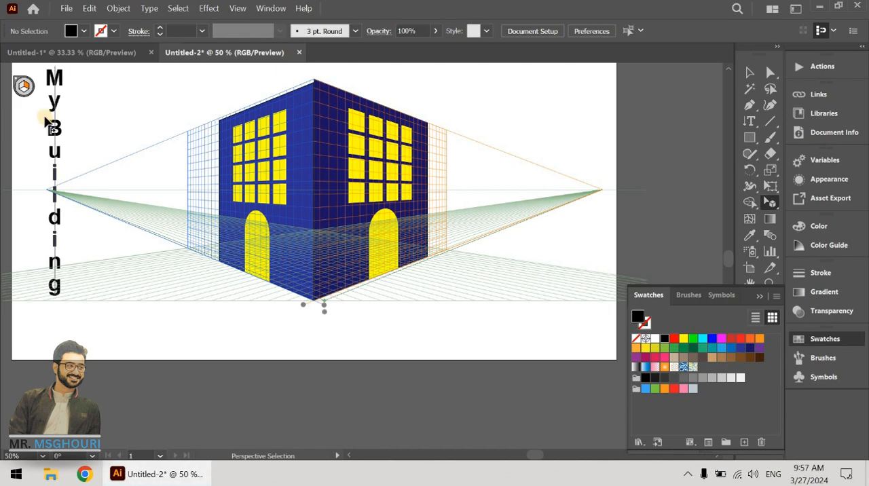
{"action": "left_click", "coordinate": [21, 87]}
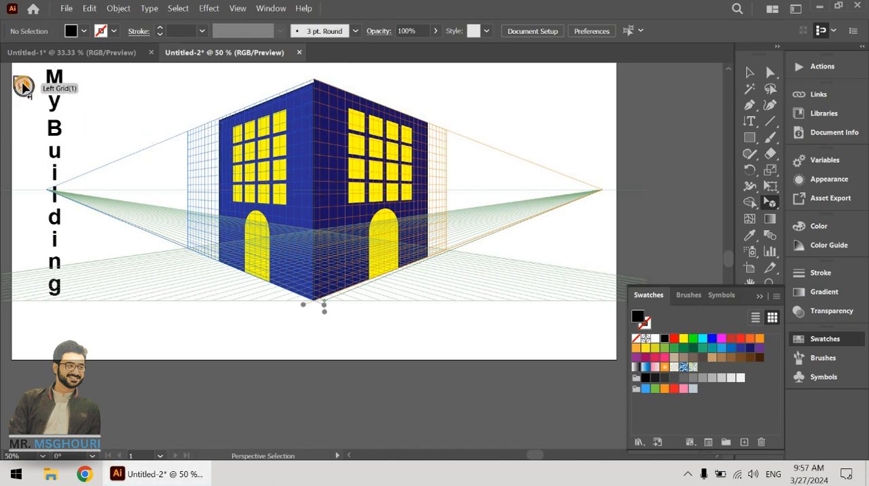
{"action": "left_click_drag", "start_coordinate": [159, 121], "coordinate": [301, 132]}
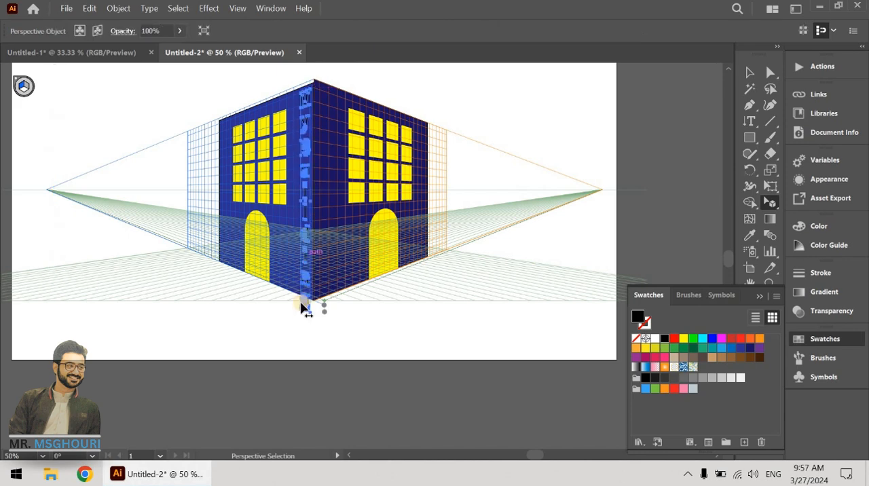
{"action": "mouse_move", "coordinate": [311, 319]}
{"action": "left_mouse_down"}
{"action": "mouse_move", "coordinate": [295, 267]}
{"action": "mouse_move", "coordinate": [304, 307]}
{"action": "left_mouse_up"}
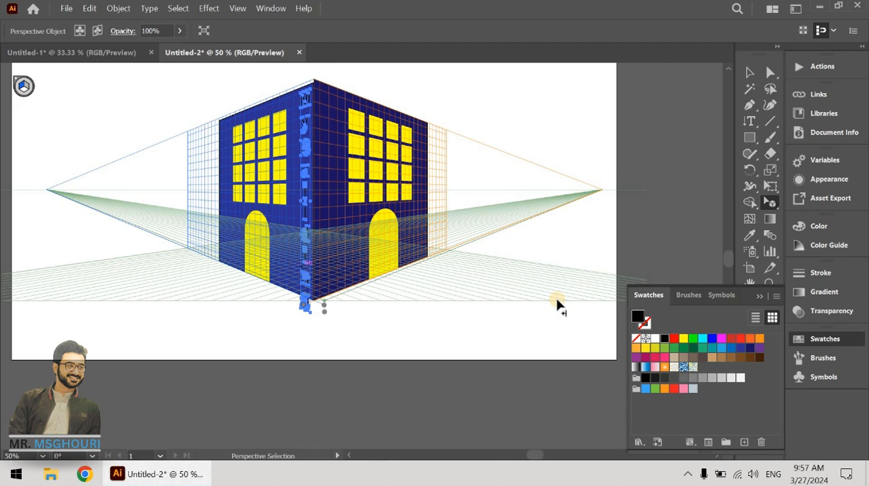
{"action": "left_click", "coordinate": [609, 226]}
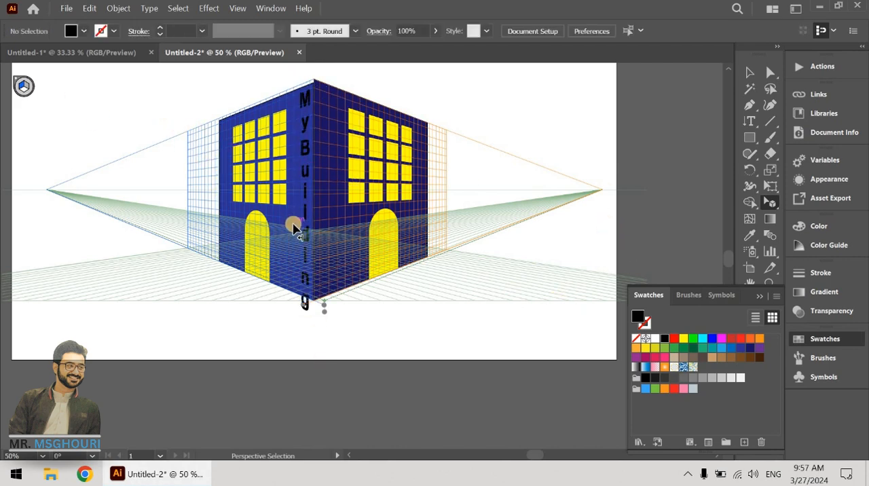
Step: Delete all the building artwork, leaving only the empty perspective grid
{"action": "key", "text": "ctrl+minus"}
{"action": "key", "text": "ctrl+minus"}
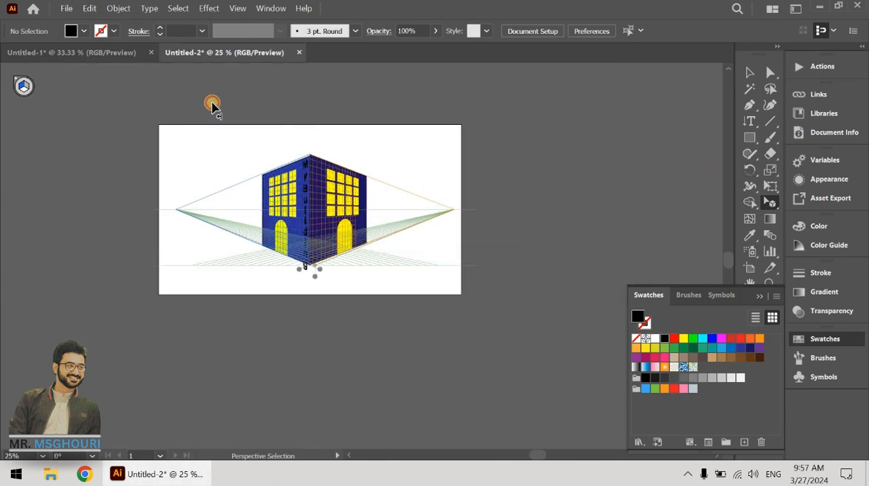
{"action": "left_click", "coordinate": [750, 72]}
{"action": "key", "text": "ctrl+a"}
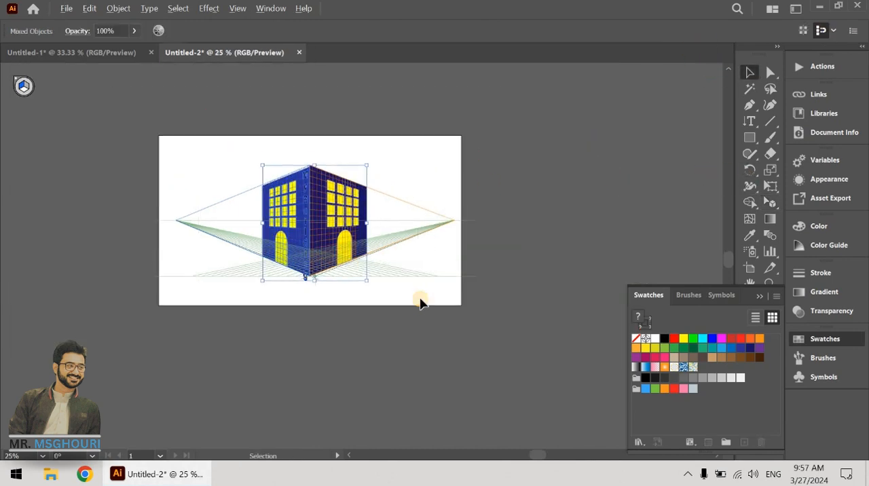
{"action": "key", "text": "ctrl+plus"}
{"action": "key", "text": "Delete"}
{"action": "key", "text": "ctrl+plus"}
{"action": "key", "text": "ctrl+plus"}
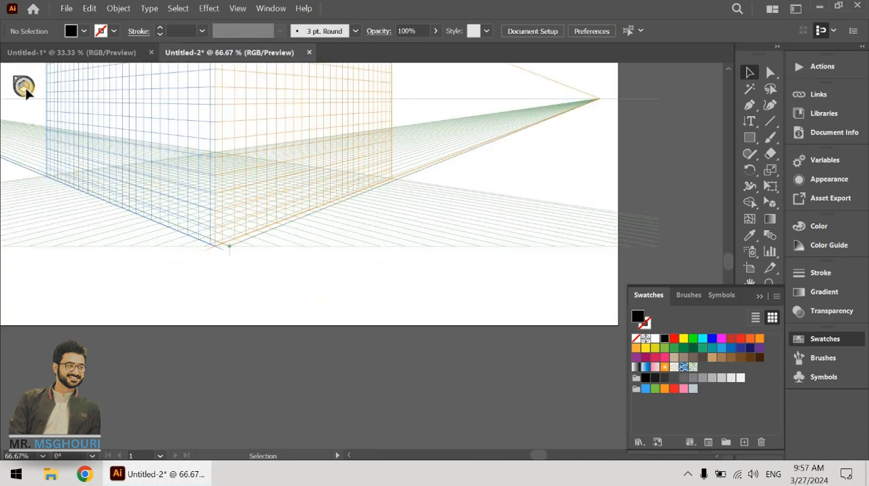
Step: Draw a black rectangle on the horizontal grid plane, from the front corner to the back corner of the grid
{"action": "left_click", "coordinate": [770, 187]}
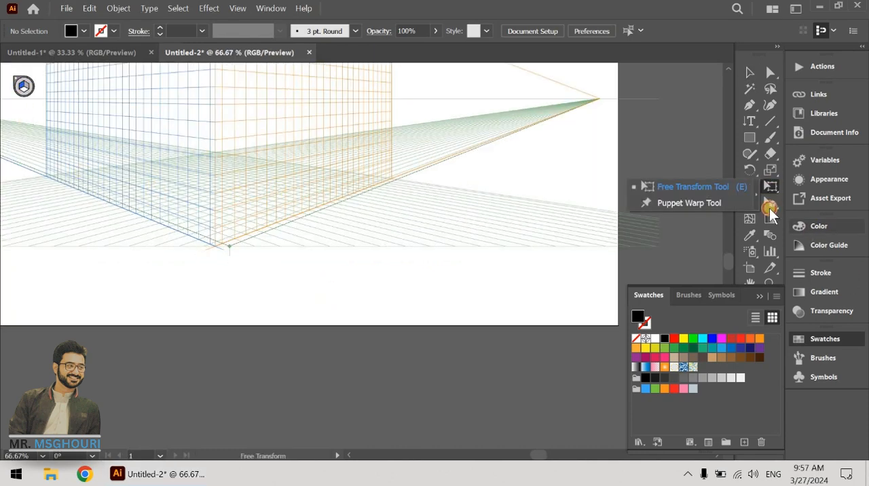
{"action": "left_click", "coordinate": [769, 205]}
{"action": "left_click", "coordinate": [23, 91]}
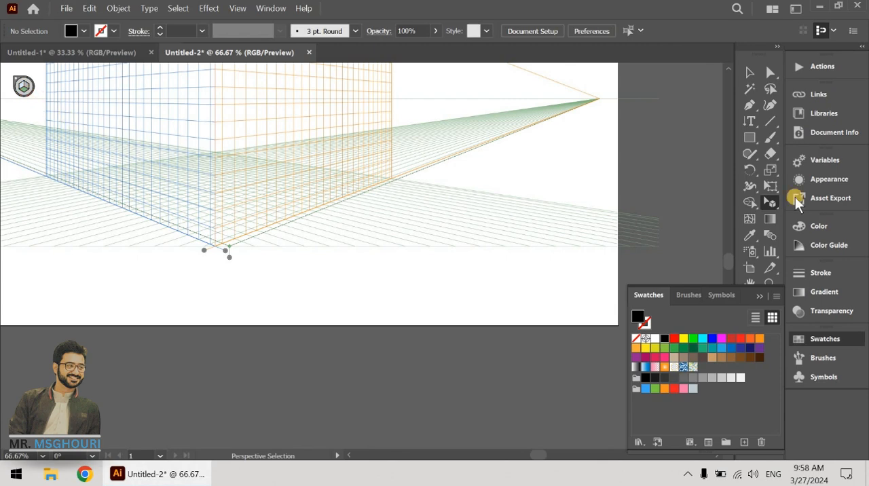
{"action": "left_click", "coordinate": [750, 137]}
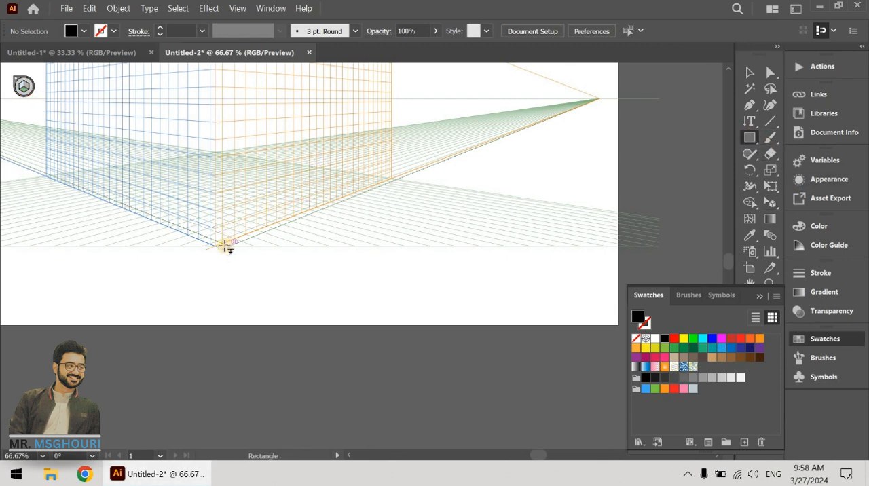
{"action": "mouse_move", "coordinate": [228, 247]}
{"action": "left_mouse_down"}
{"action": "mouse_move", "coordinate": [249, 175]}
{"action": "mouse_move", "coordinate": [235, 151]}
{"action": "mouse_move", "coordinate": [214, 155]}
{"action": "left_mouse_up"}
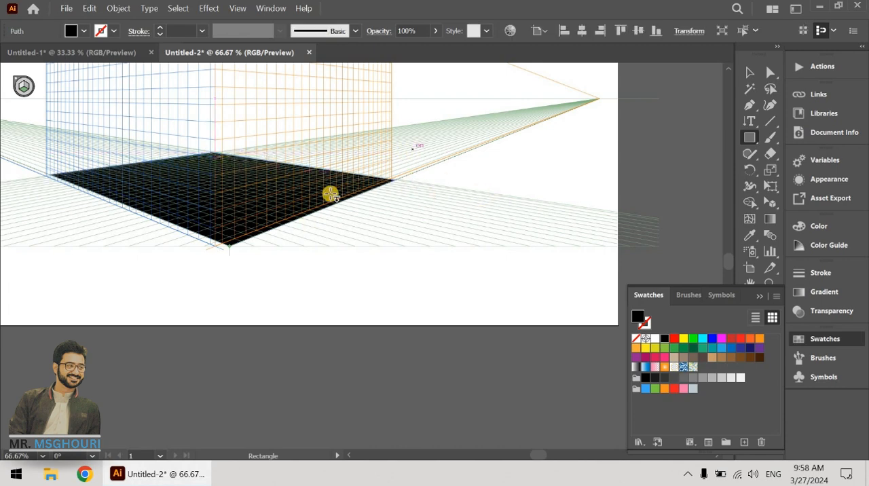
{"action": "scroll", "coordinate": [330, 194], "scroll_direction": "down", "scroll_amount": 2}
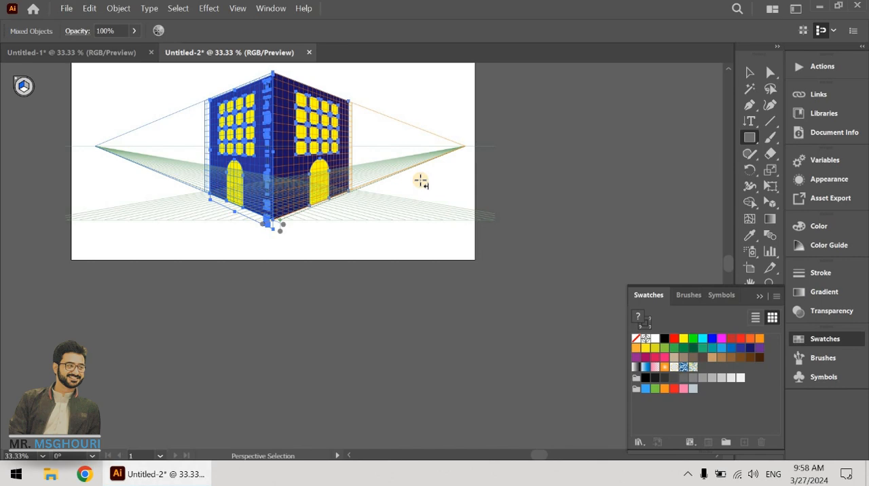
Step: Draw a black rectangle on the horizontal grid plane as a doorstep at the foot of the navy facade's yellow door
{"action": "scroll", "coordinate": [421, 178], "scroll_direction": "up", "scroll_amount": 2}
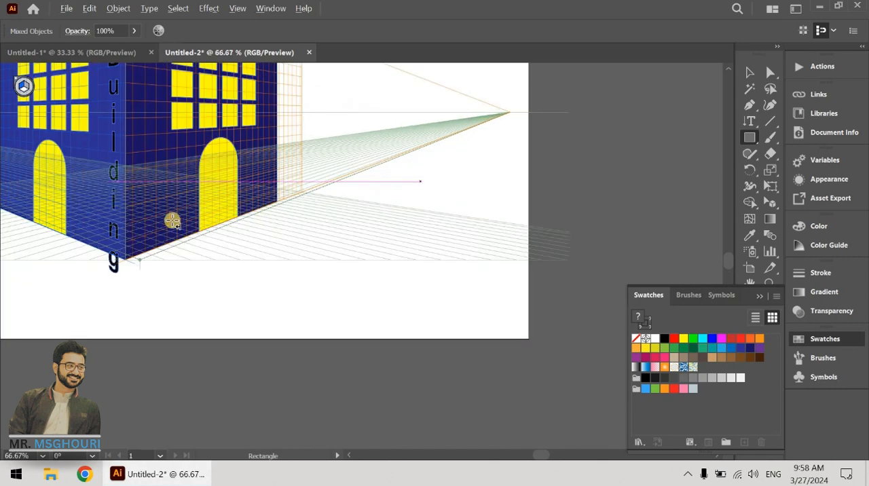
{"action": "scroll", "coordinate": [262, 208], "scroll_direction": "up", "scroll_amount": 2}
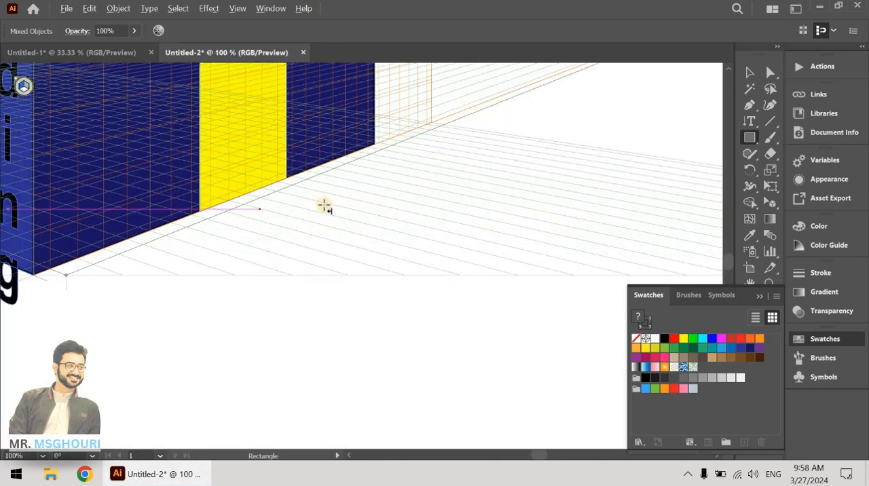
{"action": "scroll", "coordinate": [177, 135], "scroll_direction": "up", "scroll_amount": 1}
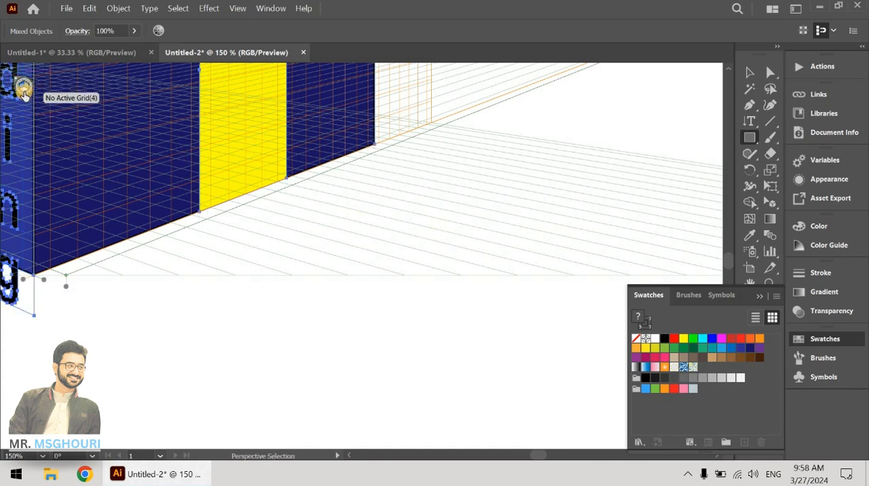
{"action": "left_click", "coordinate": [25, 91]}
{"action": "mouse_move", "coordinate": [199, 212]}
{"action": "left_mouse_down"}
{"action": "mouse_move", "coordinate": [291, 194]}
{"action": "mouse_move", "coordinate": [307, 182]}
{"action": "left_mouse_up"}
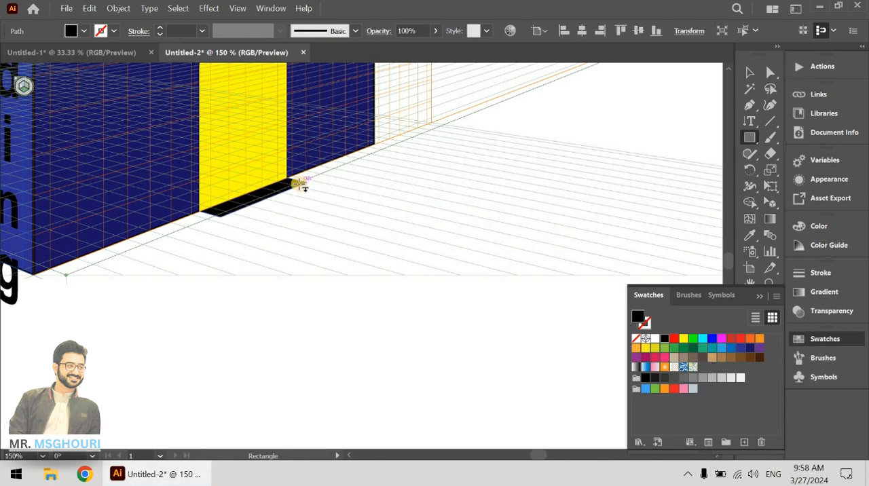
{"action": "key", "text": "ctrl+z"}
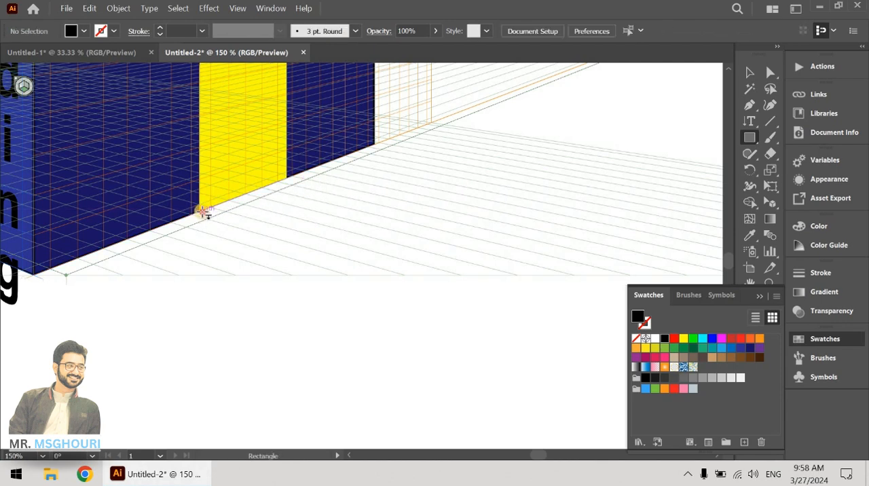
{"action": "left_click_drag", "start_coordinate": [203, 211], "coordinate": [330, 188]}
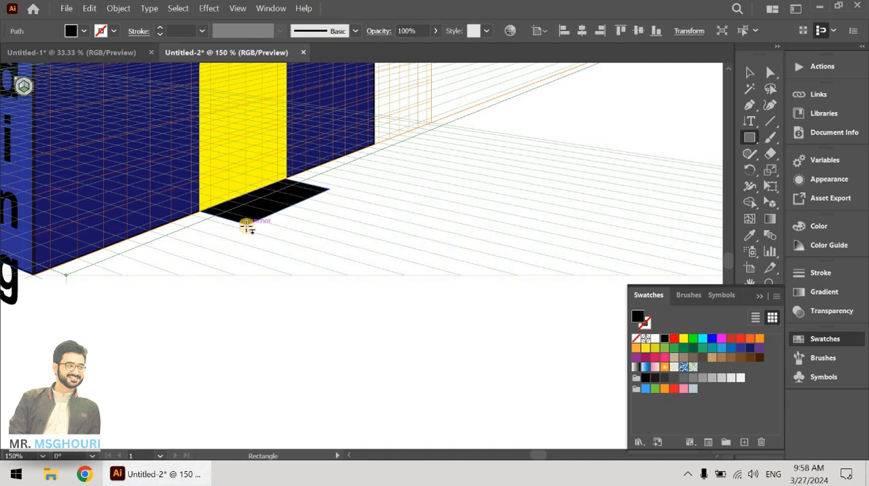
Step: Draw a light gray rectangle on the right grid plane as a thin riser along the black doorstep's outer edge
{"action": "key", "text": "shift+v"}
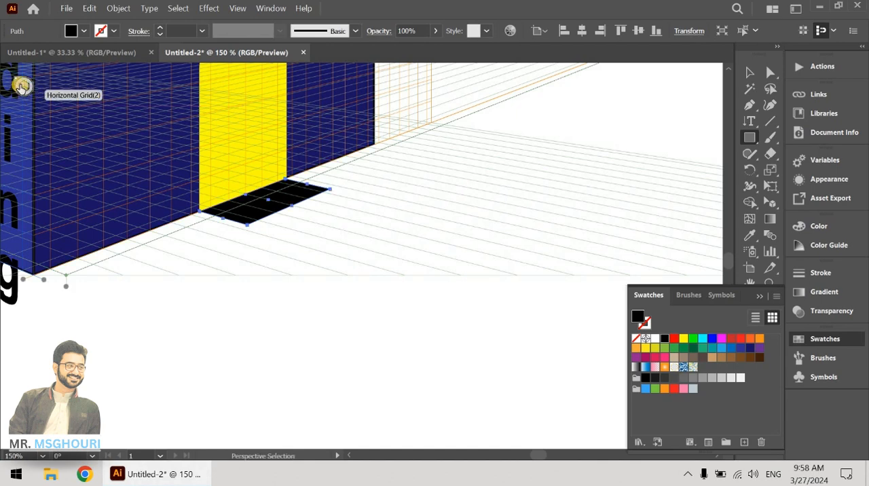
{"action": "key", "text": "ctrl+shift+a"}
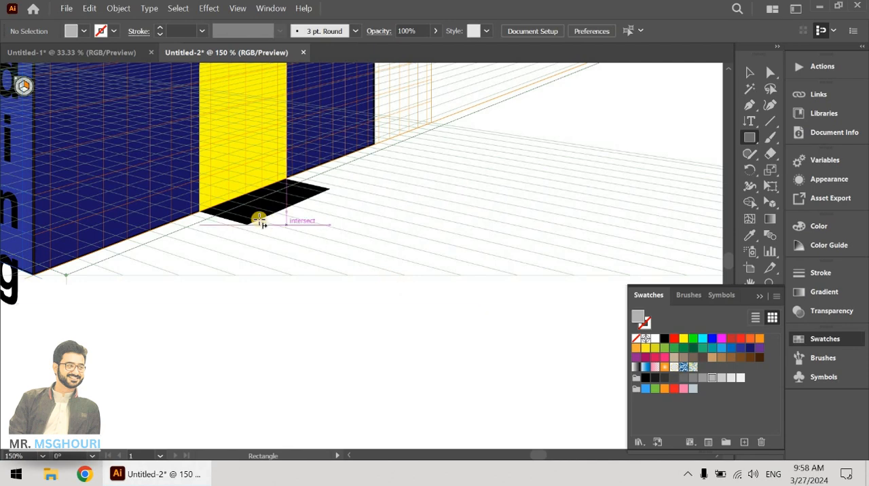
{"action": "left_click_drag", "start_coordinate": [248, 226], "coordinate": [334, 198]}
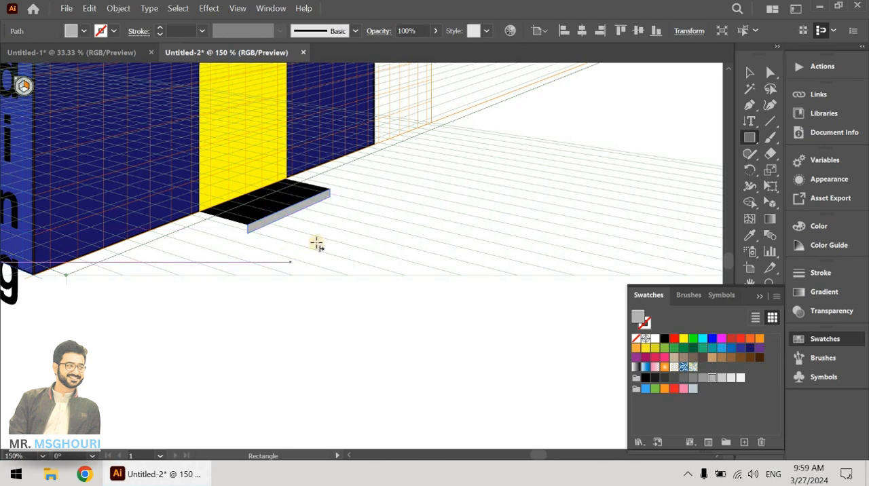
Step: Draw a black rectangle on the horizontal grid plane as a second, lower step starting at the gray riser's bottom edge
{"action": "key", "text": "shift+v"}
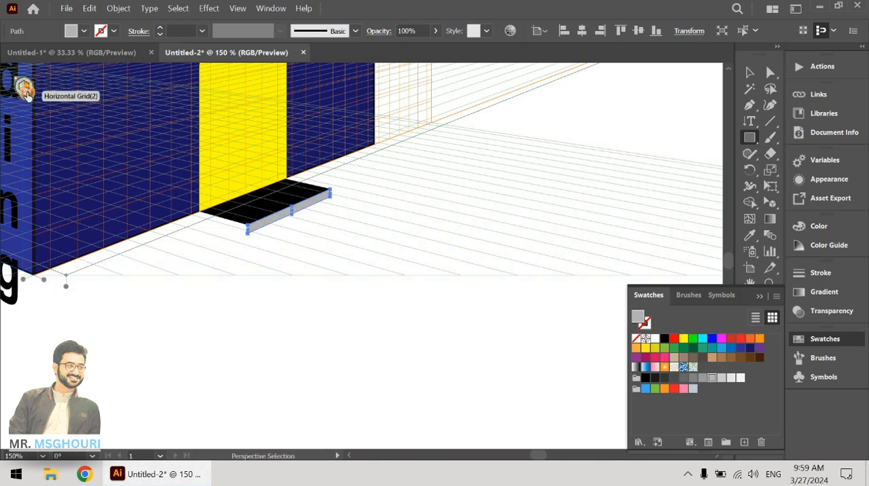
{"action": "key", "text": "ctrl+shift+a"}
{"action": "left_click", "coordinate": [668, 341]}
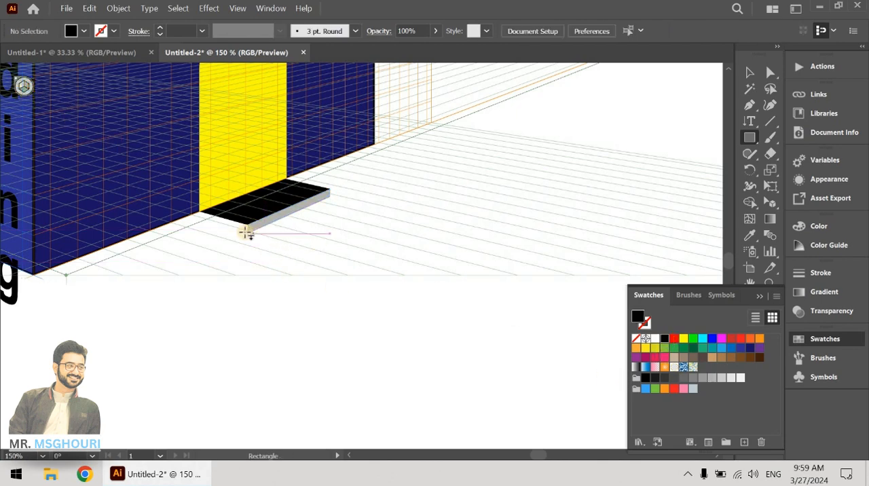
{"action": "left_click_drag", "start_coordinate": [250, 233], "coordinate": [365, 207]}
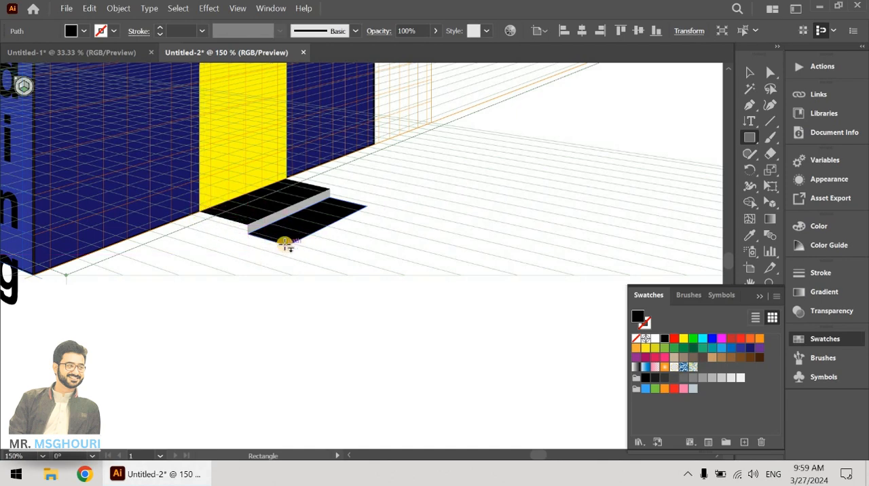
{"action": "left_click_drag", "start_coordinate": [284, 247], "coordinate": [218, 229]}
{"action": "key", "text": "ctrl+z"}
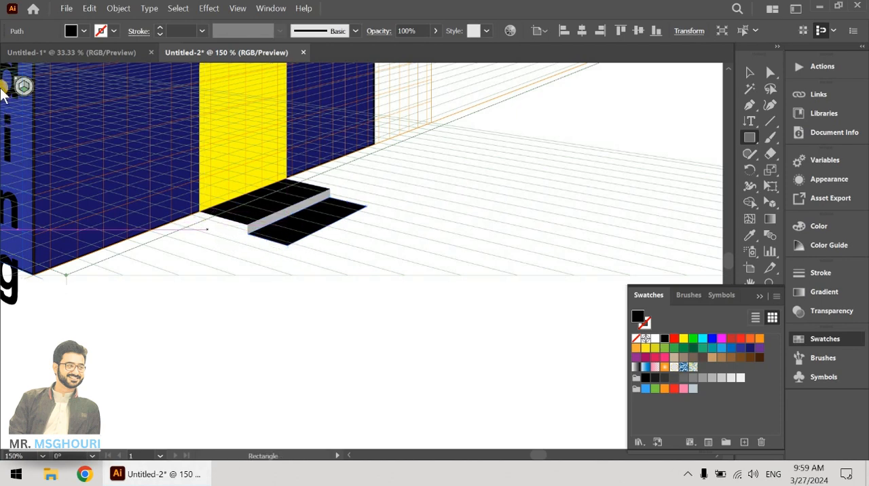
Step: Draw a black rectangle on the left grid plane as the steps' side face, from the lower step's front corner back to the navy facade
{"action": "key", "text": "shift+v"}
{"action": "key", "text": "ctrl+shift+a"}
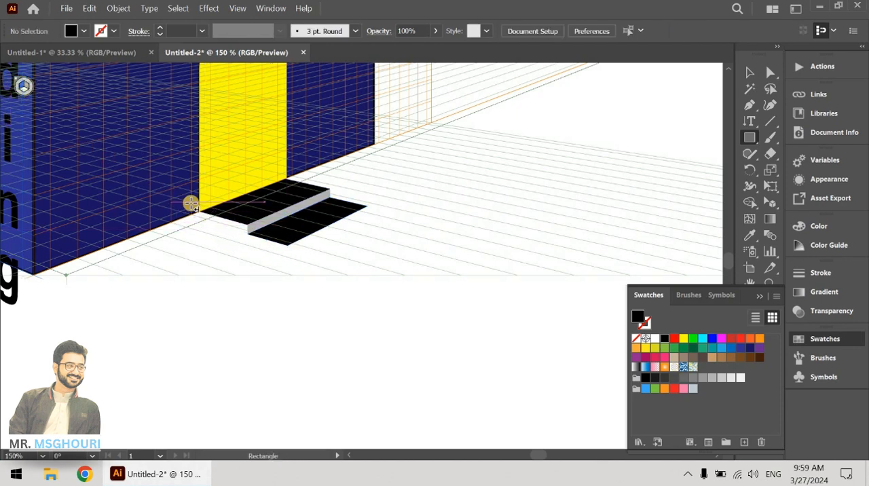
{"action": "left_click_drag", "start_coordinate": [200, 212], "coordinate": [287, 245]}
{"action": "key", "text": "ctrl+z"}
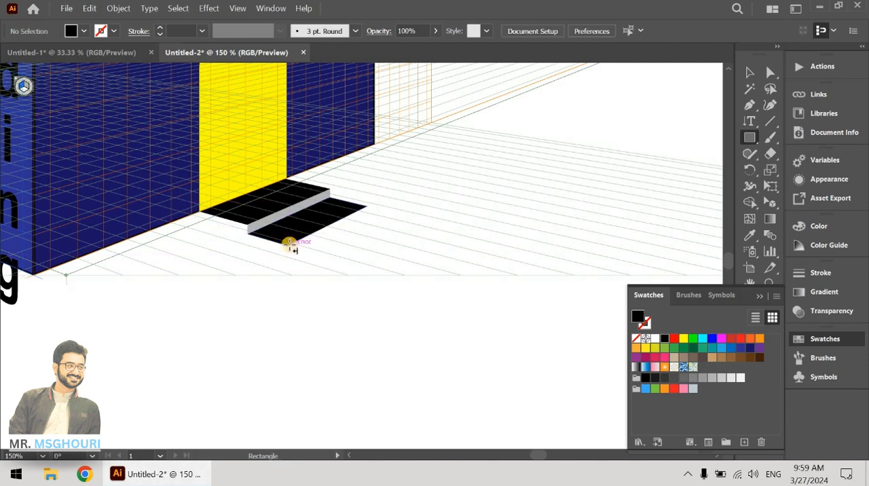
{"action": "left_click_drag", "start_coordinate": [286, 245], "coordinate": [187, 185]}
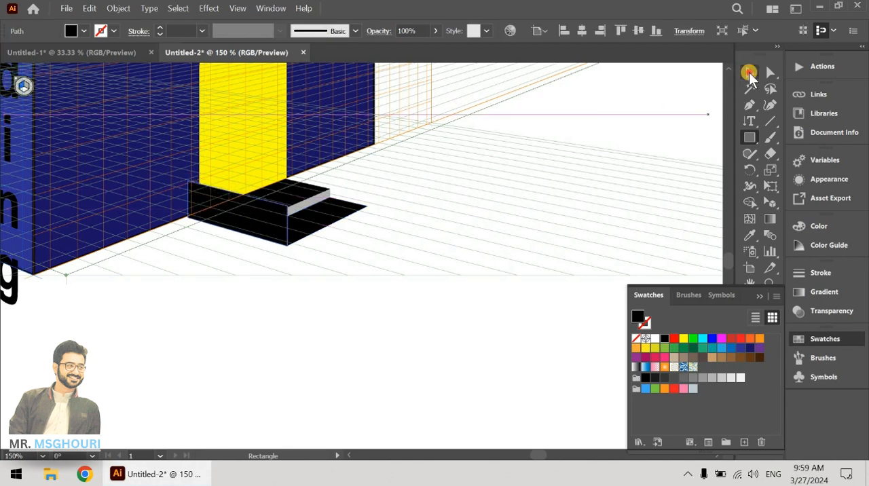
Step: Send the steps' side face backward behind the gray riser and yellow door, and fill it with dark gray
{"action": "left_click", "coordinate": [749, 72]}
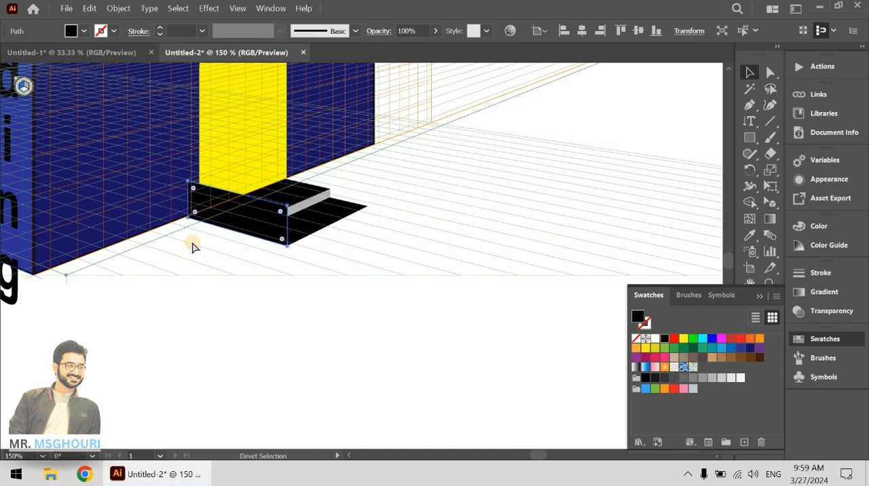
{"action": "right_click", "coordinate": [242, 199]}
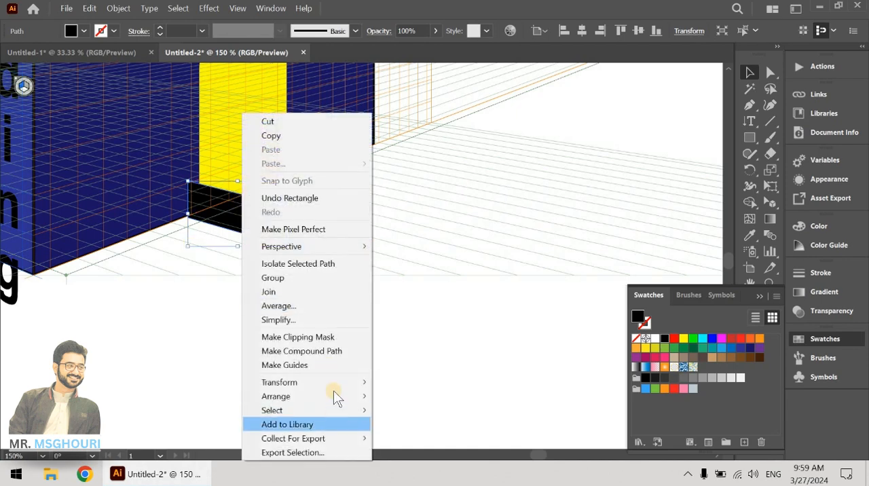
{"action": "mouse_move", "coordinate": [334, 393]}
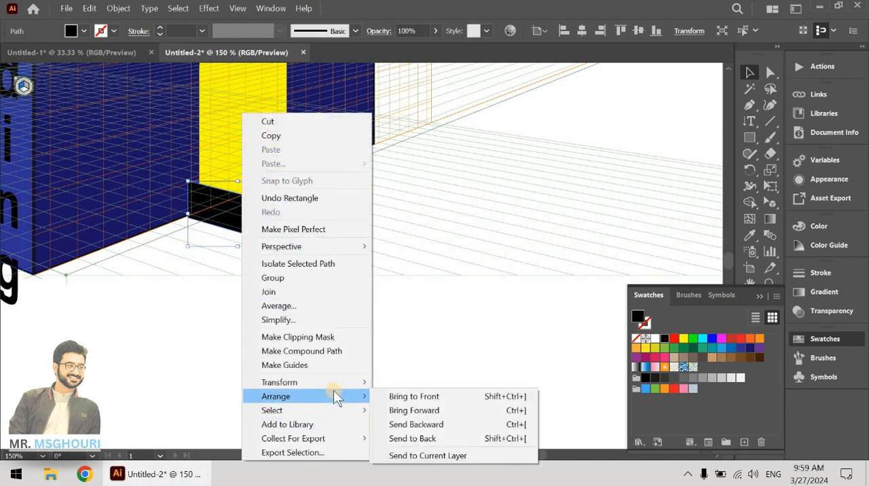
{"action": "left_click", "coordinate": [411, 424]}
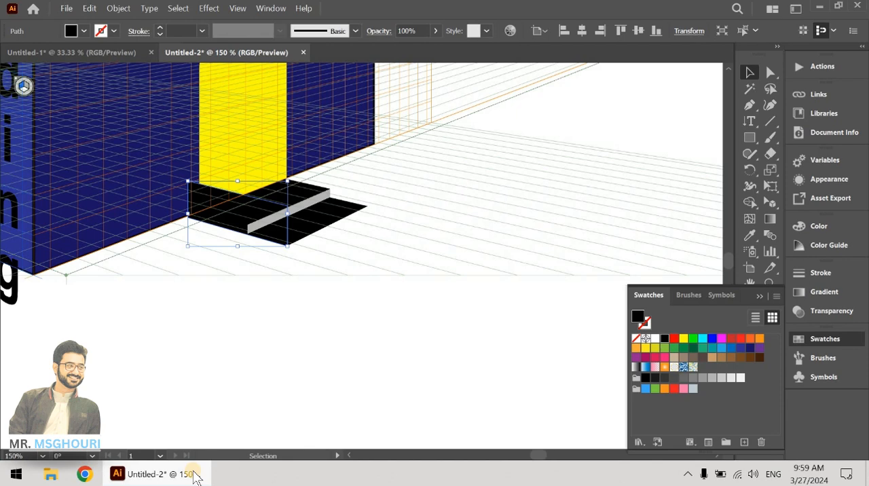
{"action": "key", "text": "ctrl+bracketleft"}
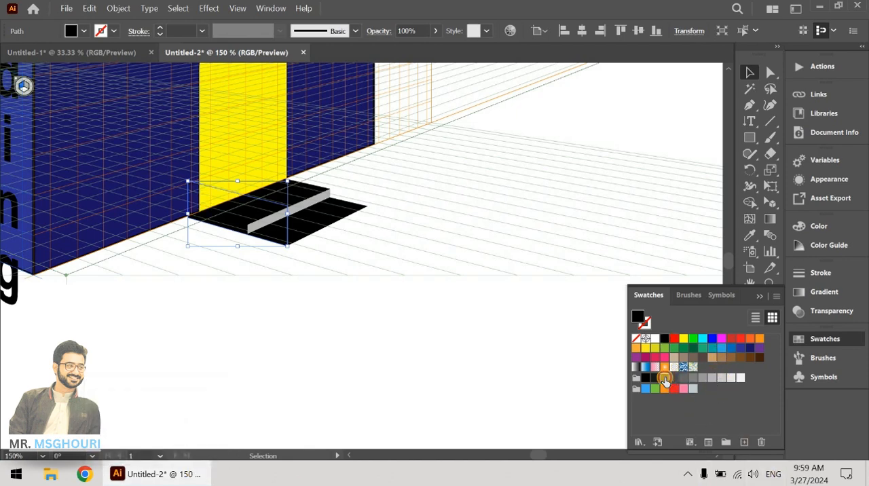
{"action": "left_click", "coordinate": [357, 359]}
{"action": "scroll", "coordinate": [347, 275], "scroll_direction": "down", "scroll_amount": 1}
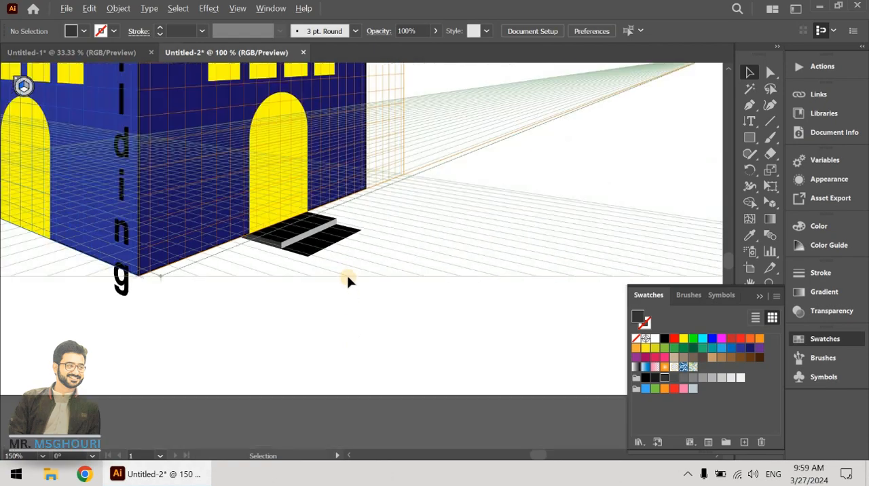
{"action": "scroll", "coordinate": [347, 275], "scroll_direction": "down", "scroll_amount": 2}
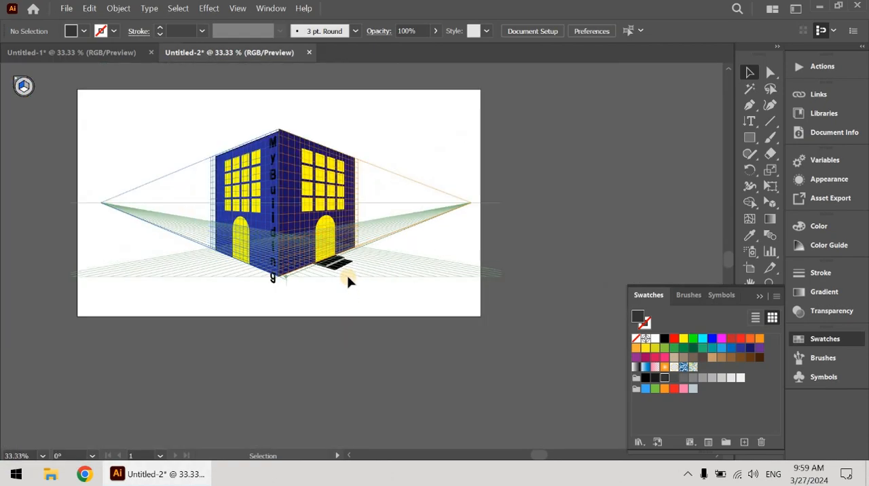